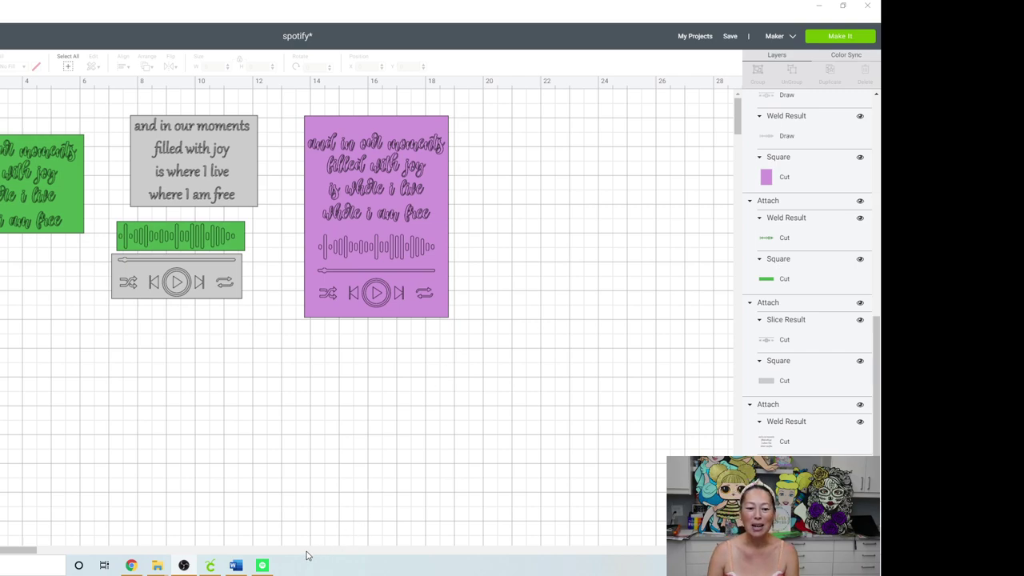
In Spotify, search for 'roar' and open Katy Perry's PRISM (Deluxe) album.
{"action": "left_click", "coordinate": [261, 566]}
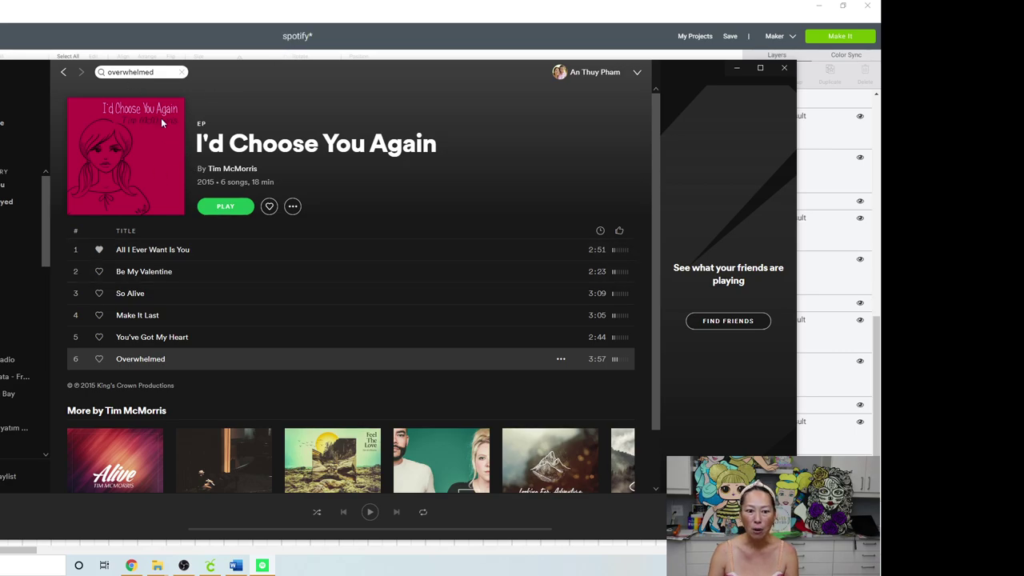
{"action": "left_click", "coordinate": [136, 72]}
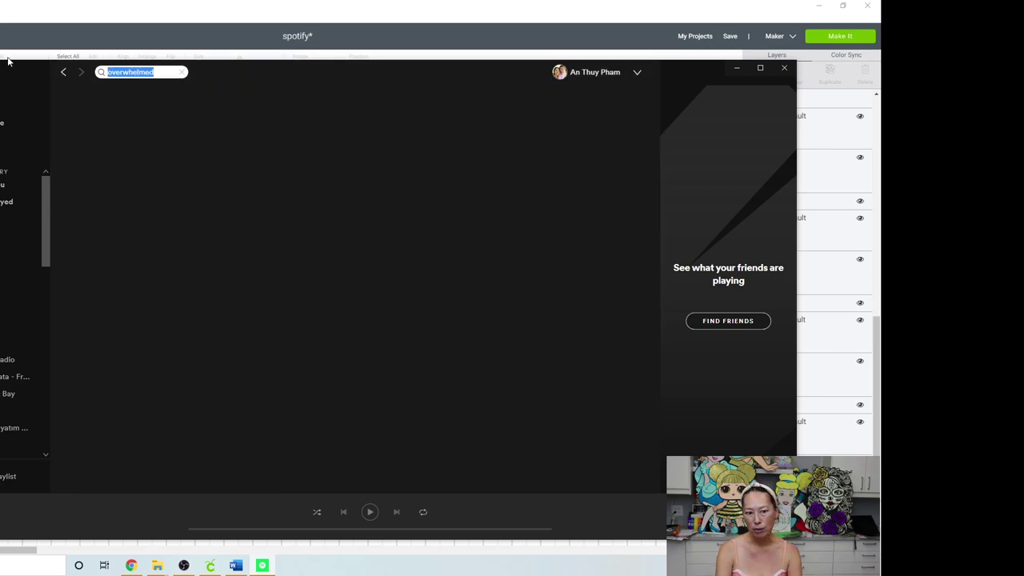
{"action": "type", "text": "roar"}
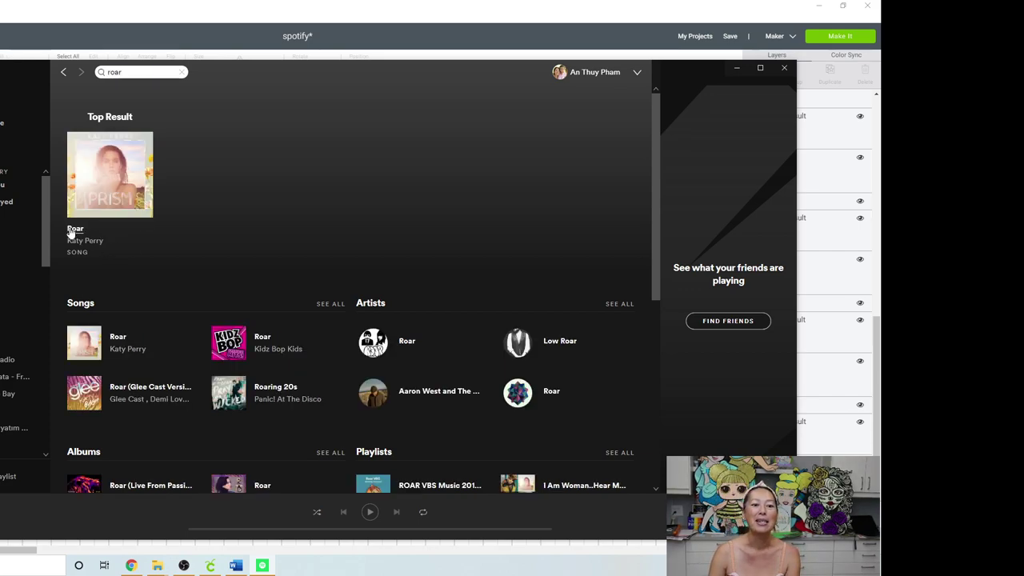
{"action": "left_click", "coordinate": [71, 229]}
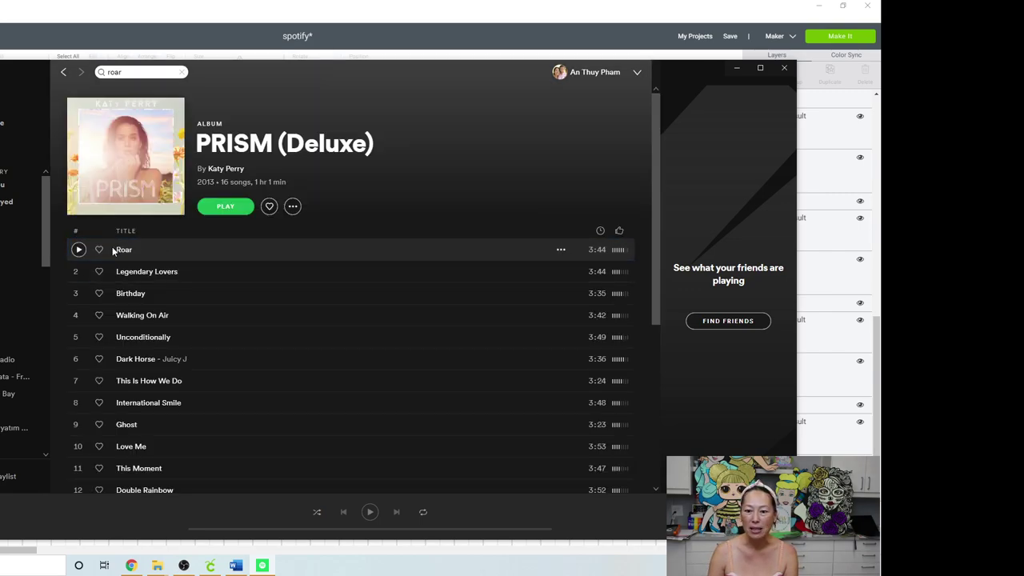
Check the Roar track's options menu, then return to the Spotify Codes page in the browser.
{"action": "left_click", "coordinate": [561, 250]}
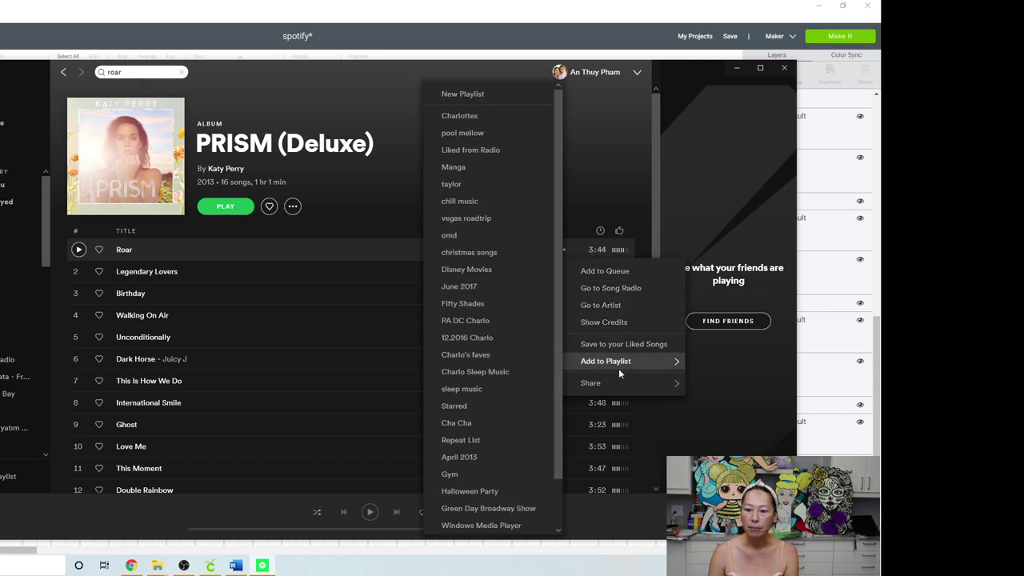
{"action": "mouse_move", "coordinate": [619, 384]}
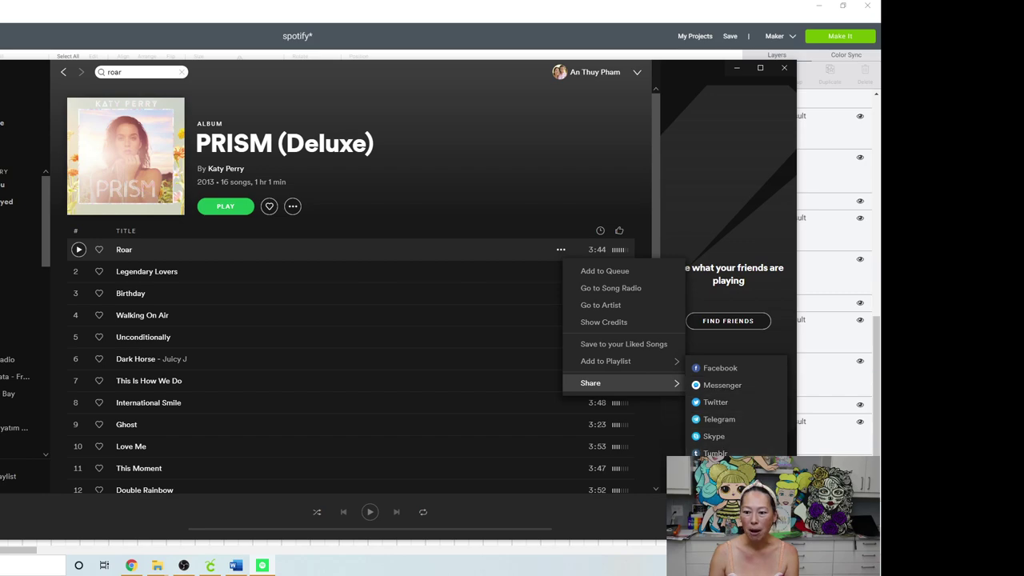
{"action": "key", "text": "Escape"}
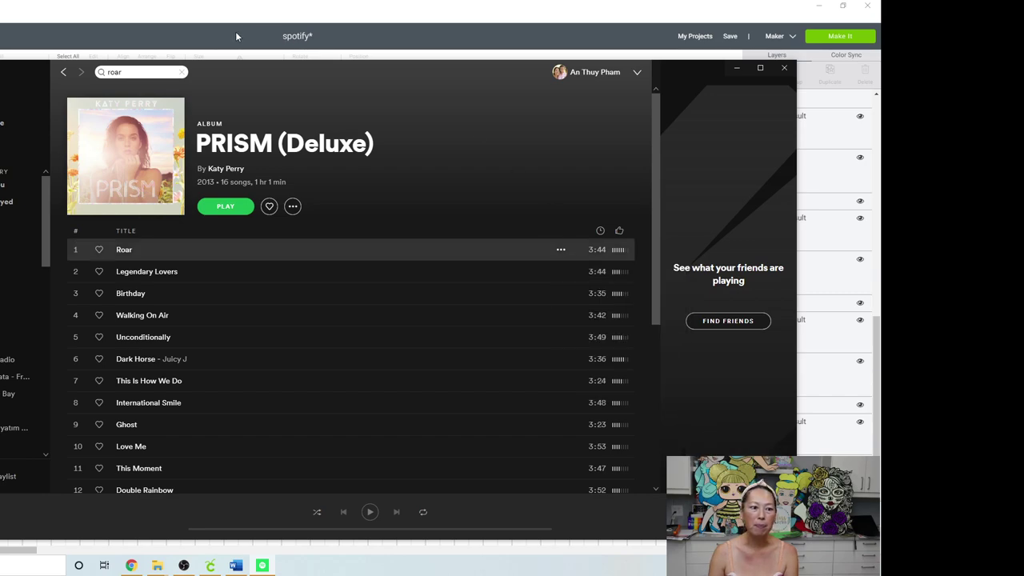
{"action": "left_click", "coordinate": [136, 566]}
Replace the playlist URI with the Roar track's URI and generate its Spotify code.
{"action": "left_click", "coordinate": [60, 9]}
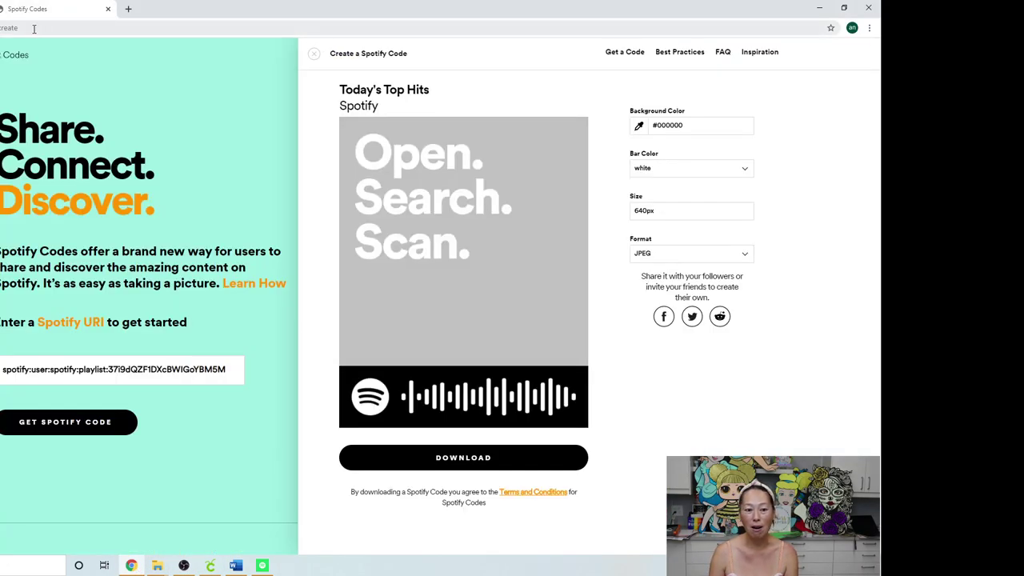
{"action": "triple_click", "coordinate": [143, 370]}
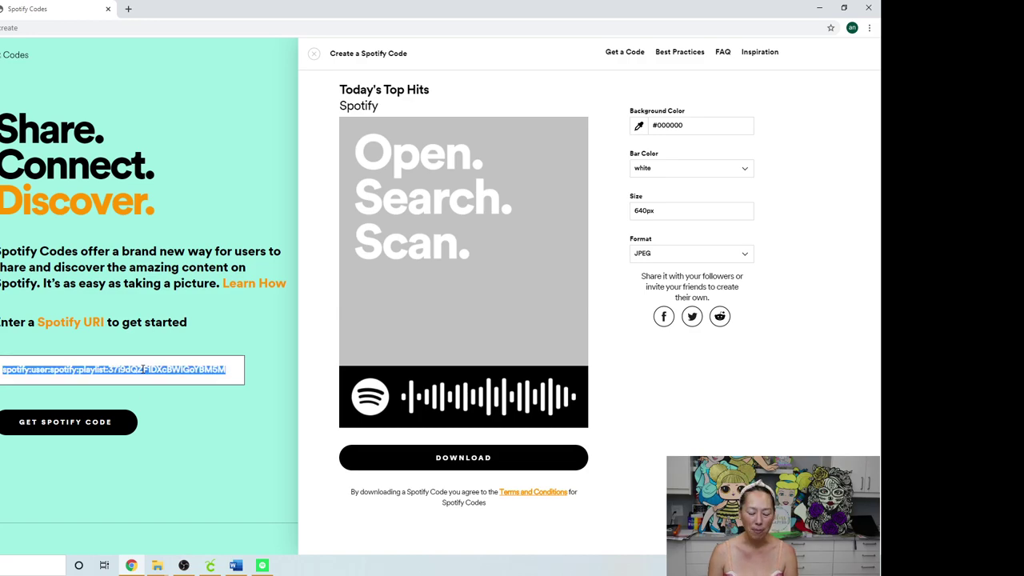
{"action": "type", "text": "spotify:track:6F5c58TMEs1byxUstkzVeM"}
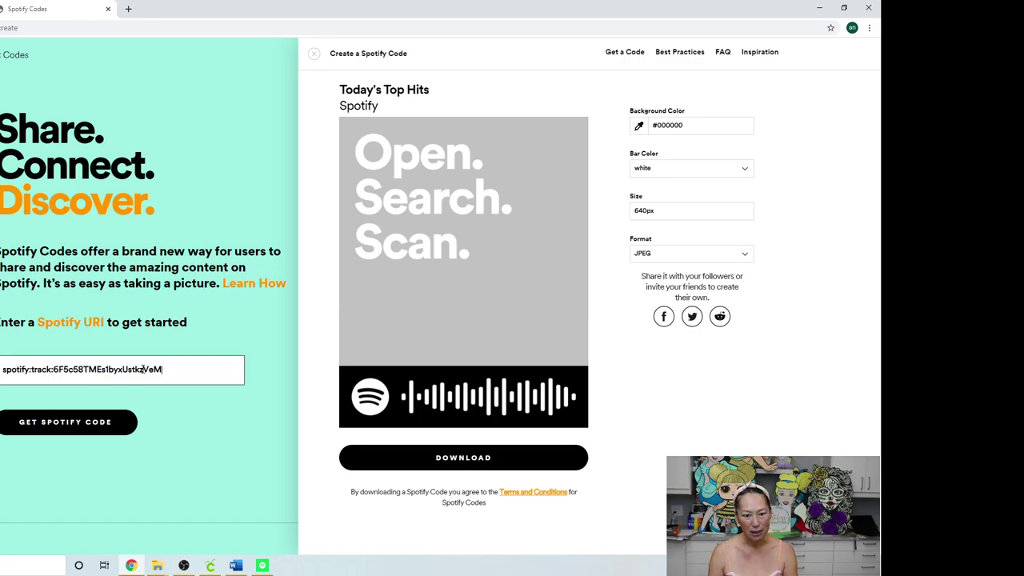
{"action": "left_click", "coordinate": [64, 424]}
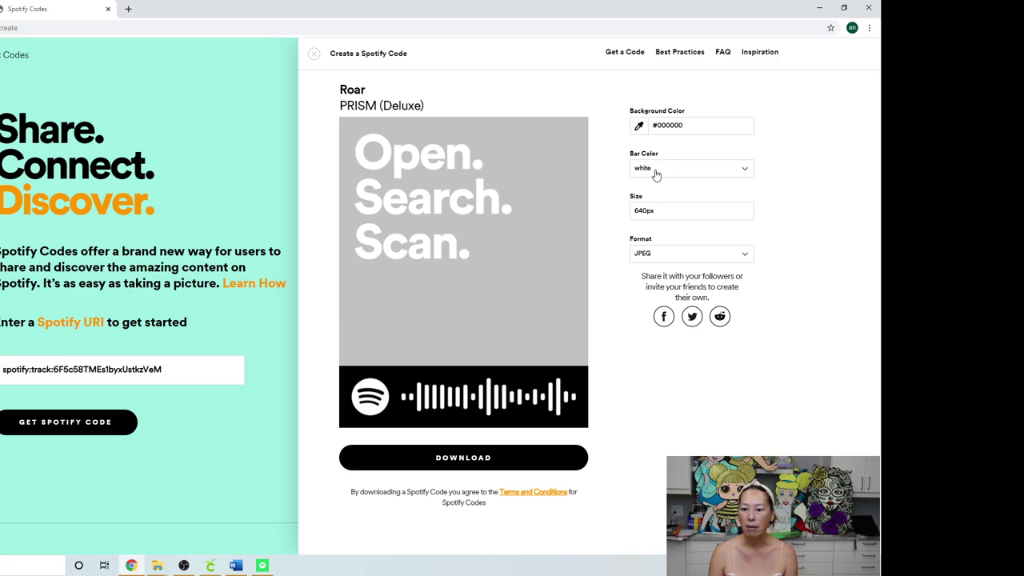
Download the Roar code as an SVG file.
{"action": "left_click", "coordinate": [680, 258]}
{"action": "left_click", "coordinate": [667, 270]}
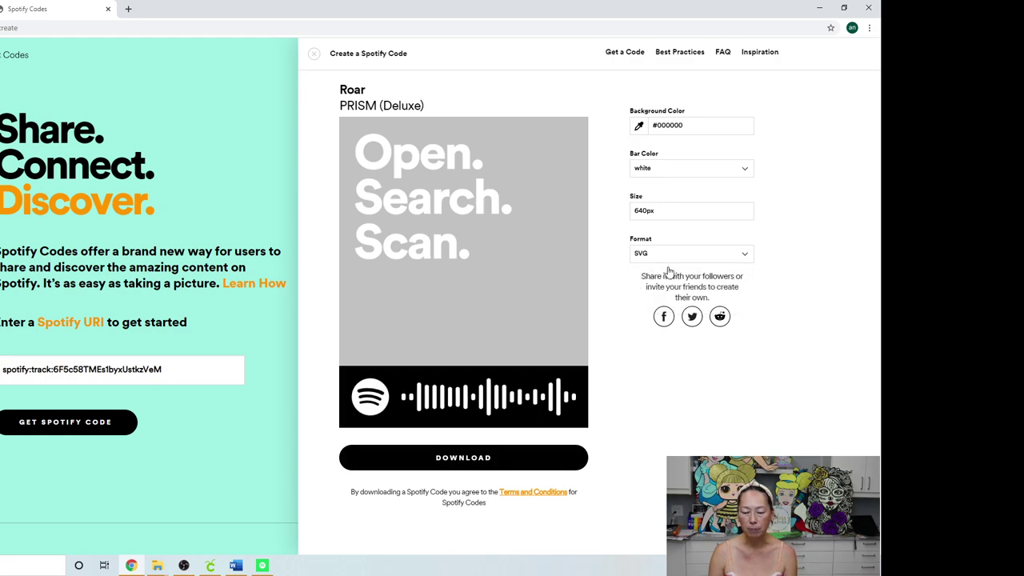
{"action": "left_click", "coordinate": [474, 459]}
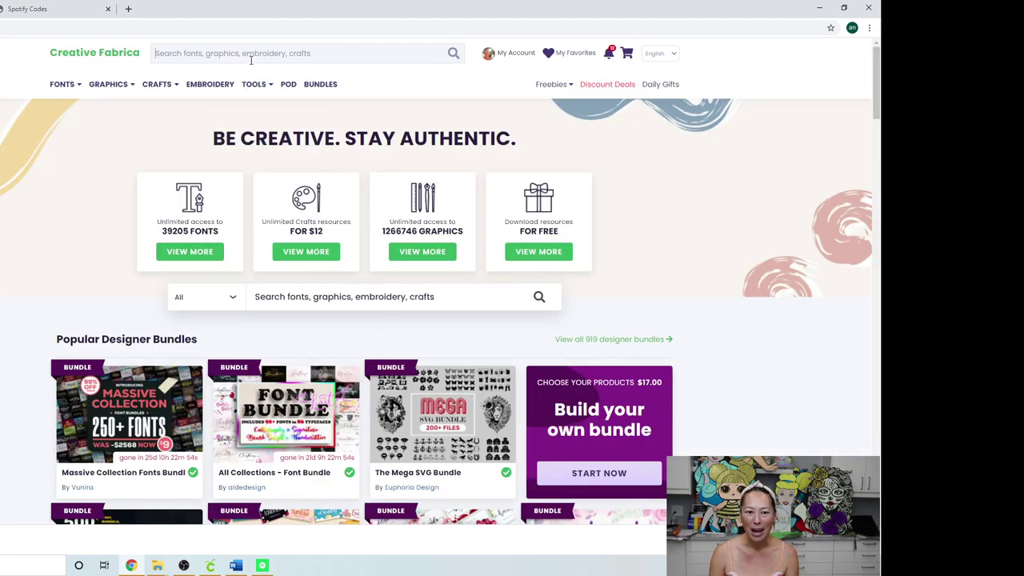
Search Creative Fabrica for 'spotify' and view the Custom Song Acrylic Album Cover Wedding design, then return to Cricut.
{"action": "left_click", "coordinate": [250, 60]}
{"action": "type", "text": "spotify"}
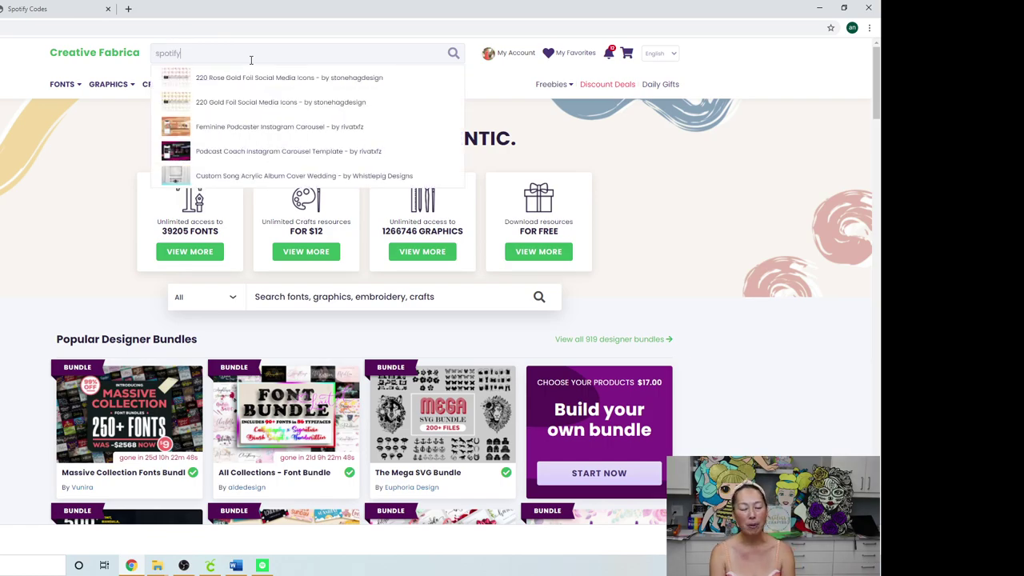
{"action": "key", "text": "Return"}
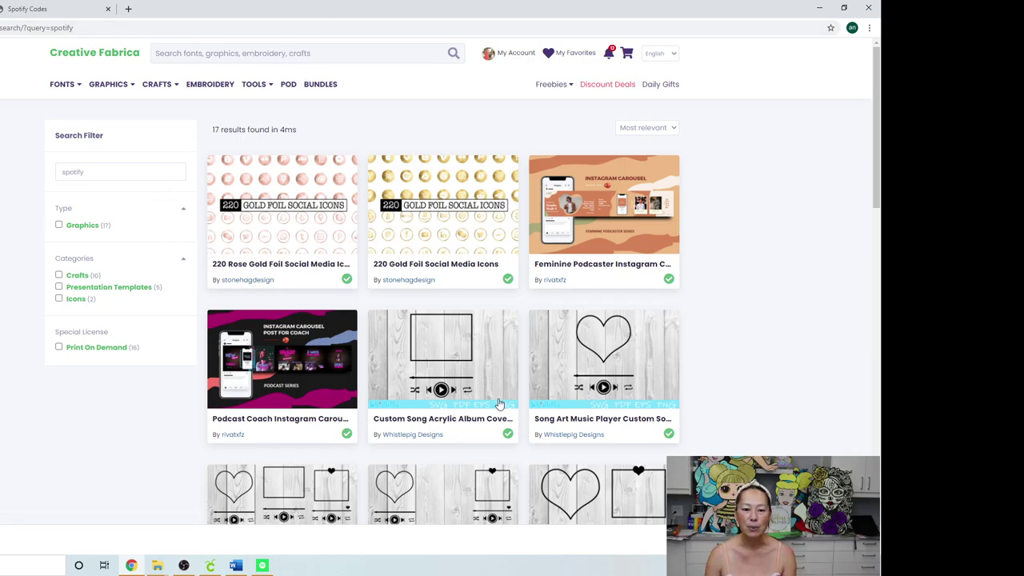
{"action": "scroll", "coordinate": [429, 352], "scroll_direction": "down", "scroll_amount": 1}
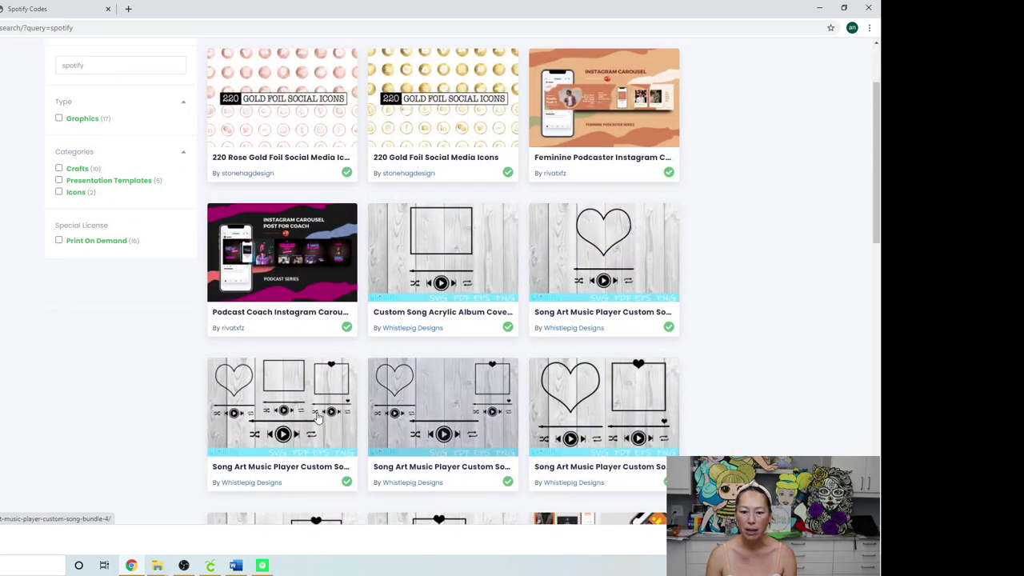
{"action": "scroll", "coordinate": [350, 472], "scroll_direction": "down", "scroll_amount": 1}
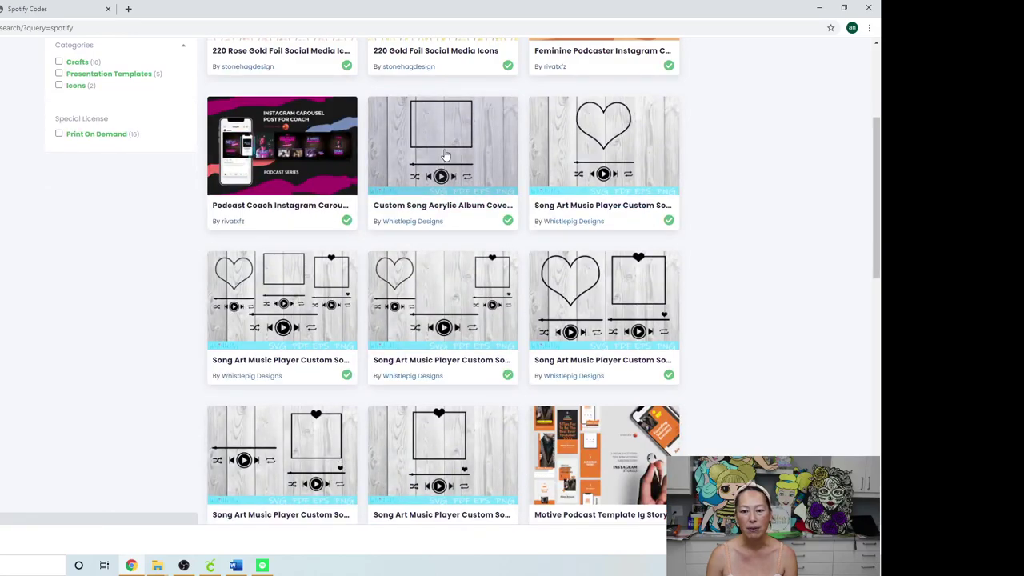
{"action": "left_click", "coordinate": [446, 154]}
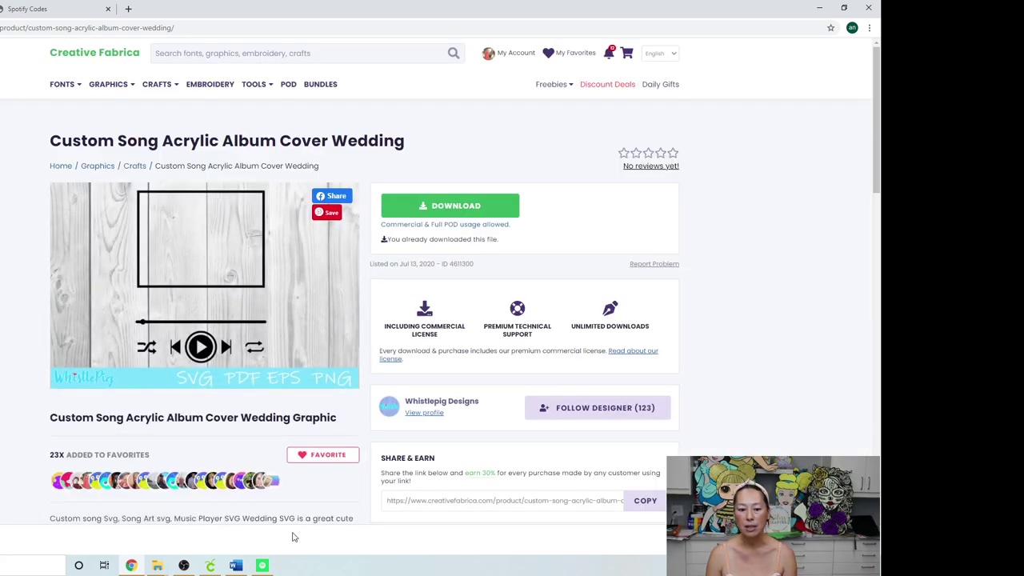
{"action": "left_click", "coordinate": [209, 566]}
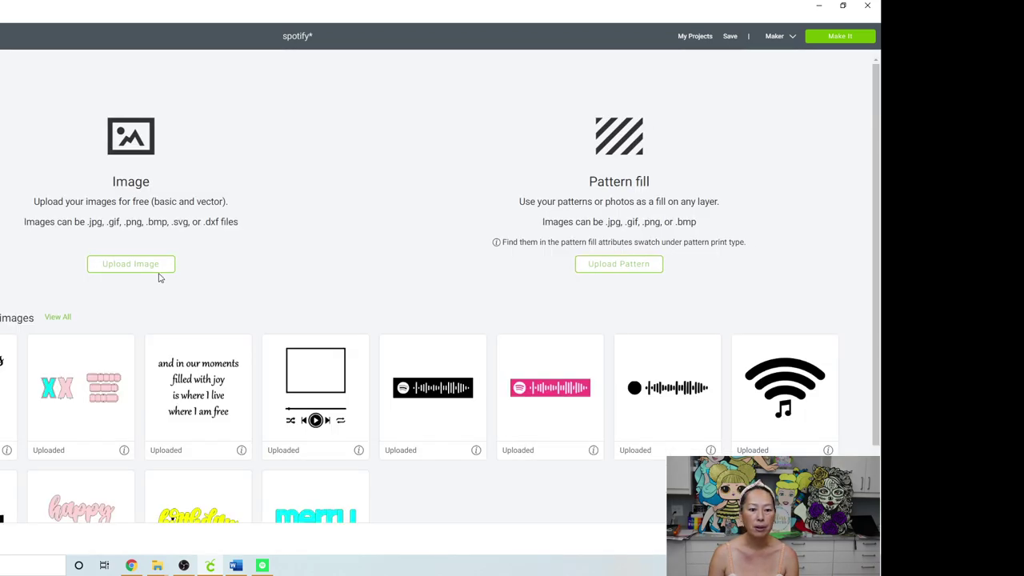
Upload the spcode SVG from Downloads, name it 'spotify roar' and save it.
{"action": "left_click", "coordinate": [152, 267]}
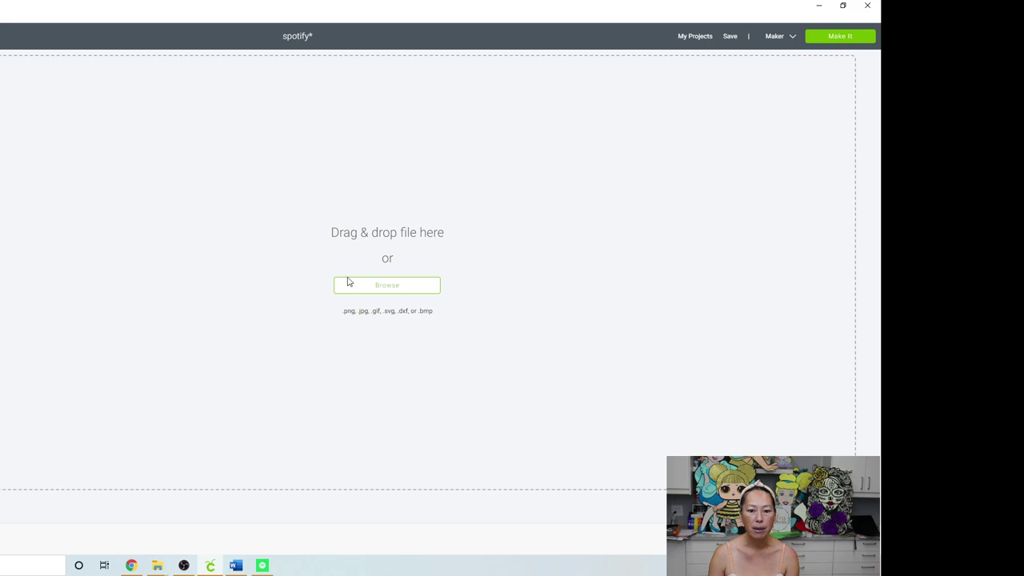
{"action": "left_click", "coordinate": [391, 286]}
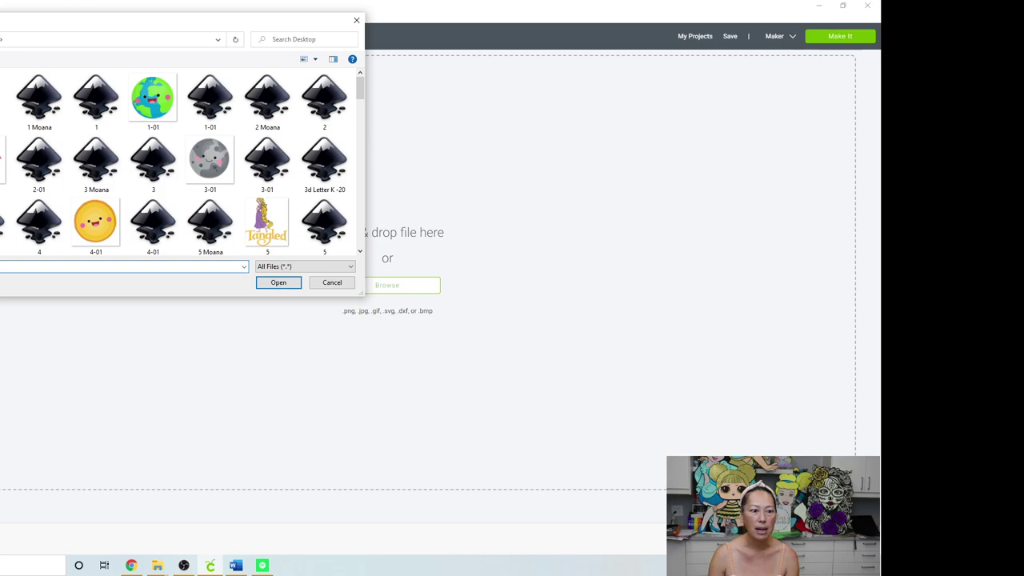
{"action": "left_click", "coordinate": [4, 120]}
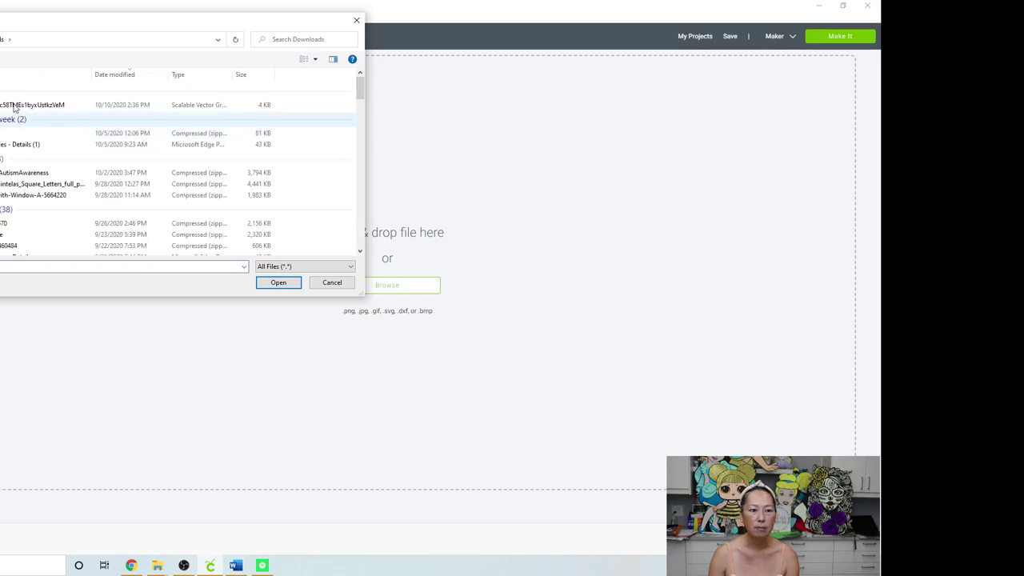
{"action": "double_click", "coordinate": [37, 106]}
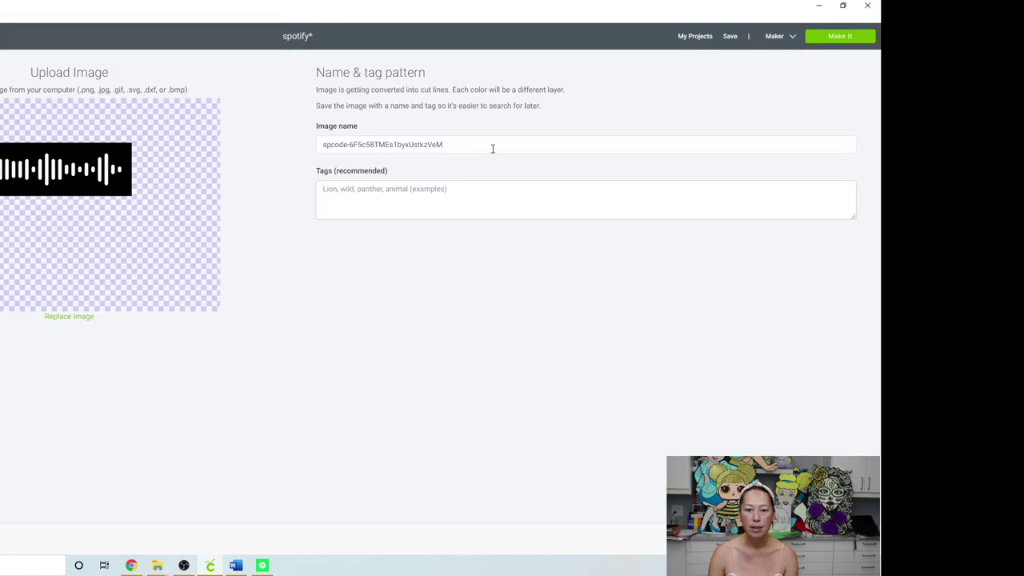
{"action": "left_click_drag", "start_coordinate": [493, 148], "coordinate": [160, 142]}
{"action": "type", "text": "spotify roar"}
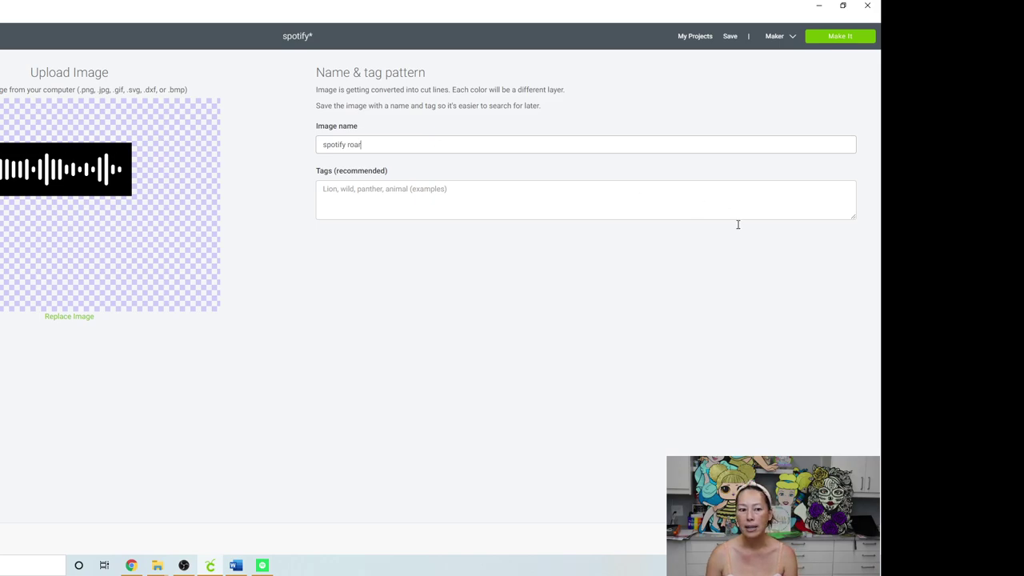
{"action": "key", "text": "Return"}
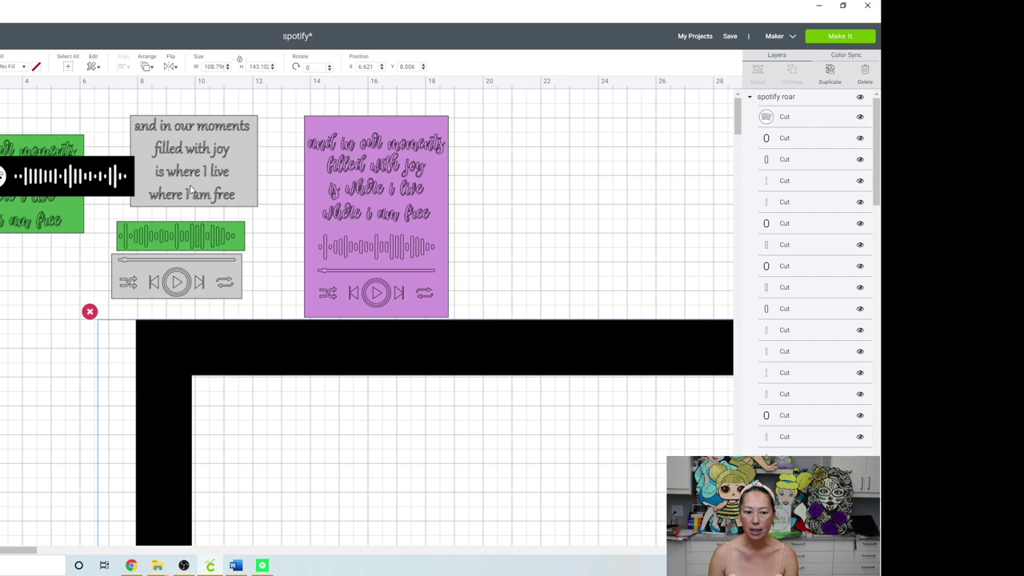
Resize the code to width 9 and move it down beside the player frame.
{"action": "left_click", "coordinate": [214, 67]}
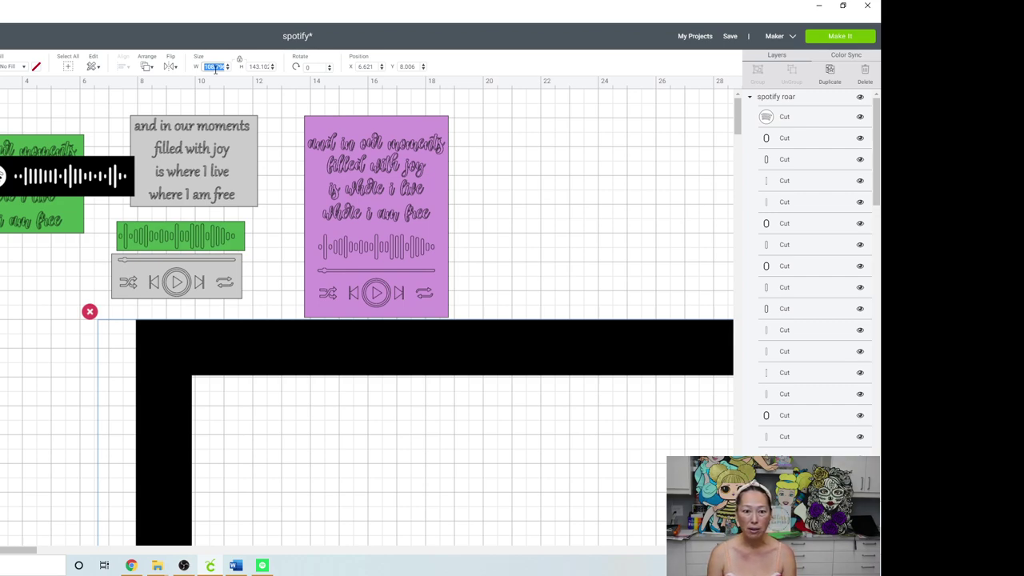
{"action": "type", "text": "9"}
{"action": "key", "text": "Tab"}
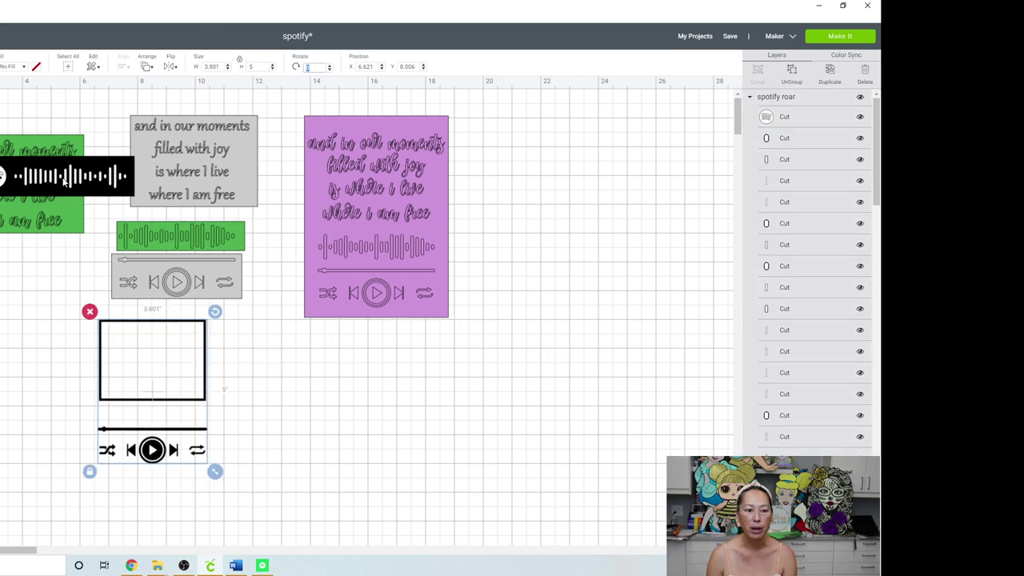
{"action": "left_click_drag", "start_coordinate": [60, 185], "coordinate": [418, 420]}
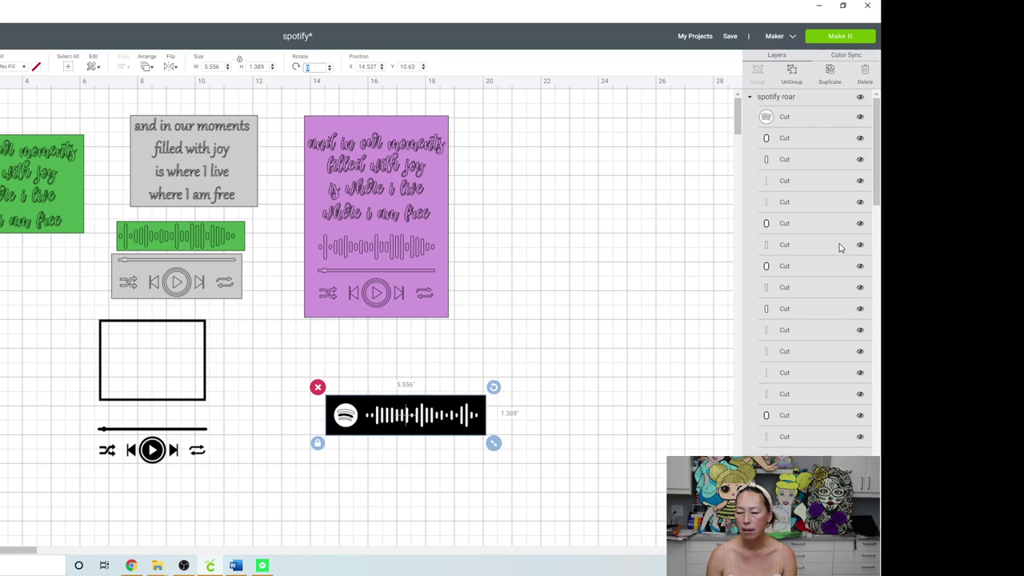
Delete the black background bar behind the Spotify code.
{"action": "scroll", "coordinate": [839, 249], "scroll_direction": "down", "scroll_amount": 3}
{"action": "scroll", "coordinate": [839, 250], "scroll_direction": "down", "scroll_amount": 4}
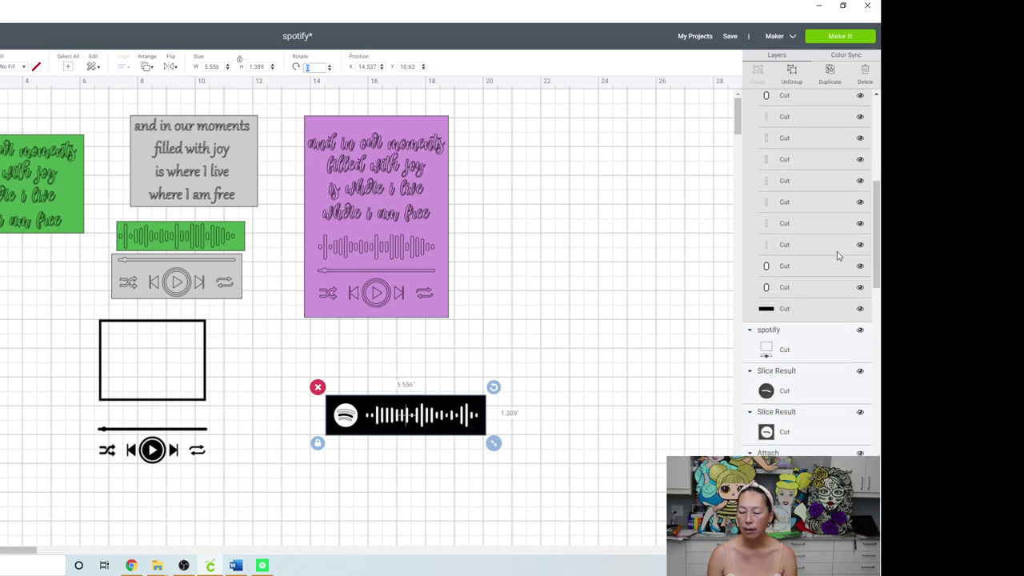
{"action": "left_click", "coordinate": [766, 309]}
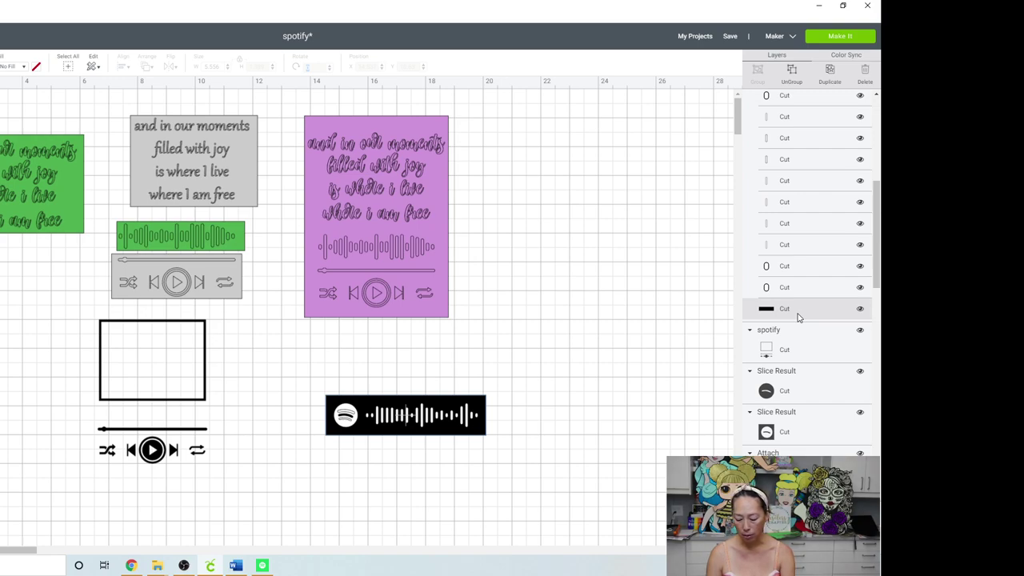
{"action": "key", "text": "Delete"}
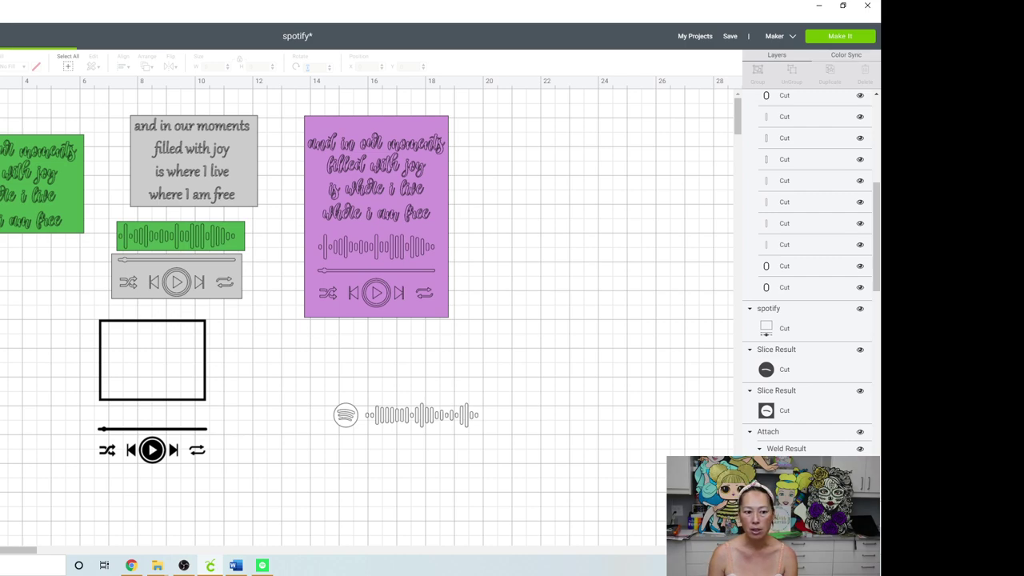
Add a square, size it 5 x 7 inches, place it right of the purple design and make it light grey.
{"action": "left_click", "coordinate": [34, 214]}
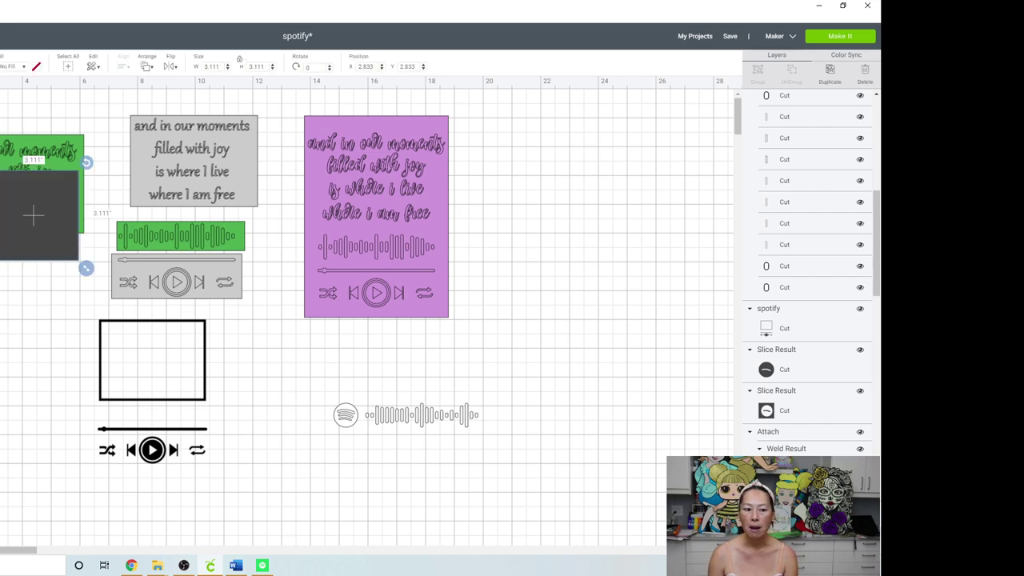
{"action": "left_click", "coordinate": [2, 282]}
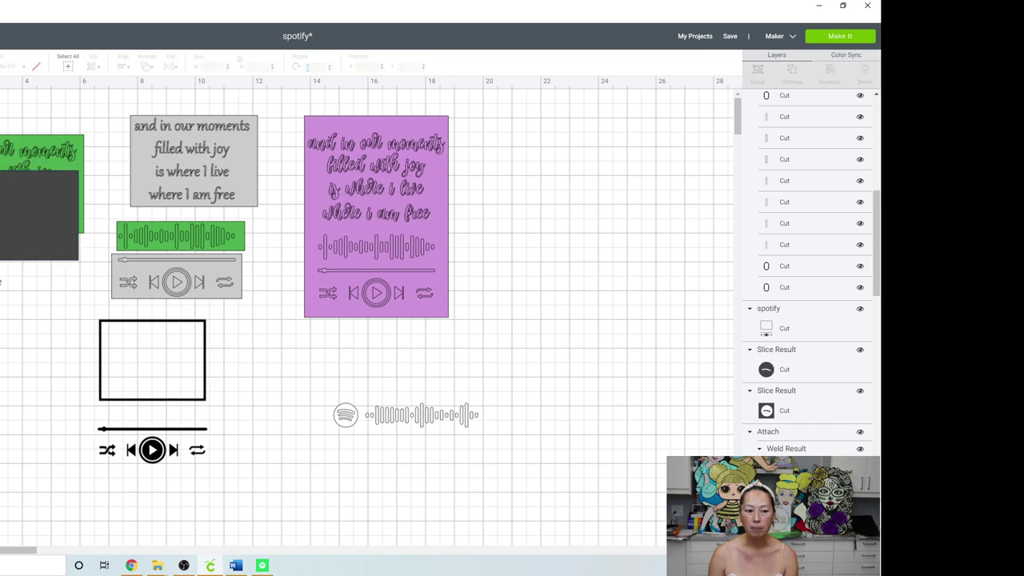
{"action": "left_click", "coordinate": [11, 244]}
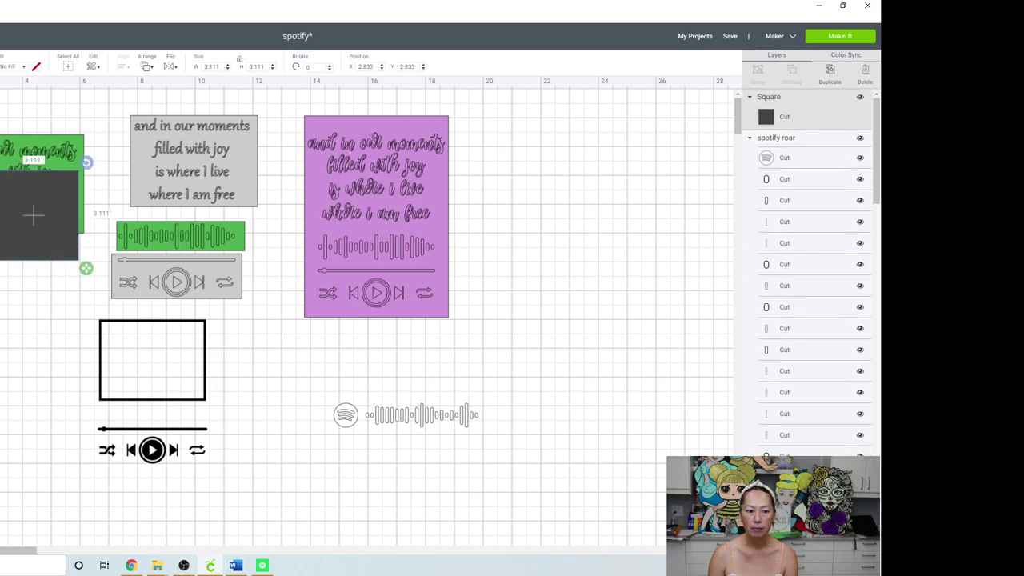
{"action": "left_click", "coordinate": [212, 67]}
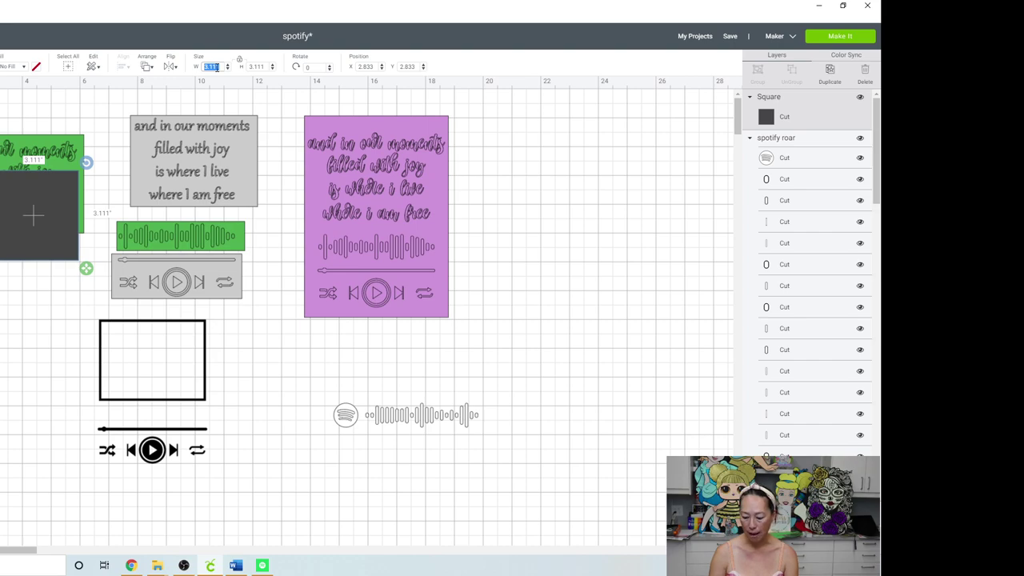
{"action": "type", "text": "5"}
{"action": "key", "text": "Tab"}
{"action": "type", "text": "7"}
{"action": "key", "text": "Tab"}
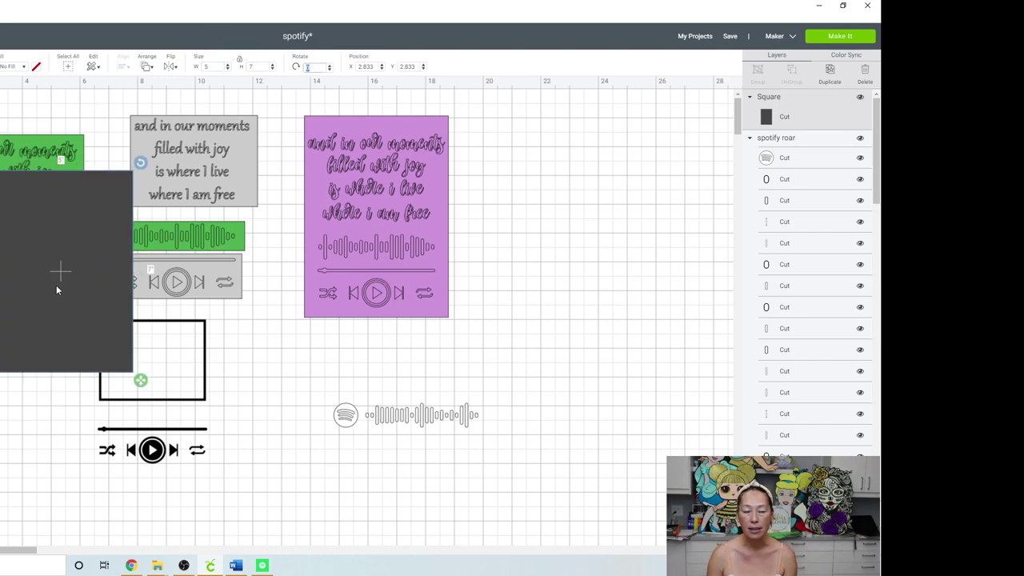
{"action": "left_click_drag", "start_coordinate": [59, 270], "coordinate": [550, 260]}
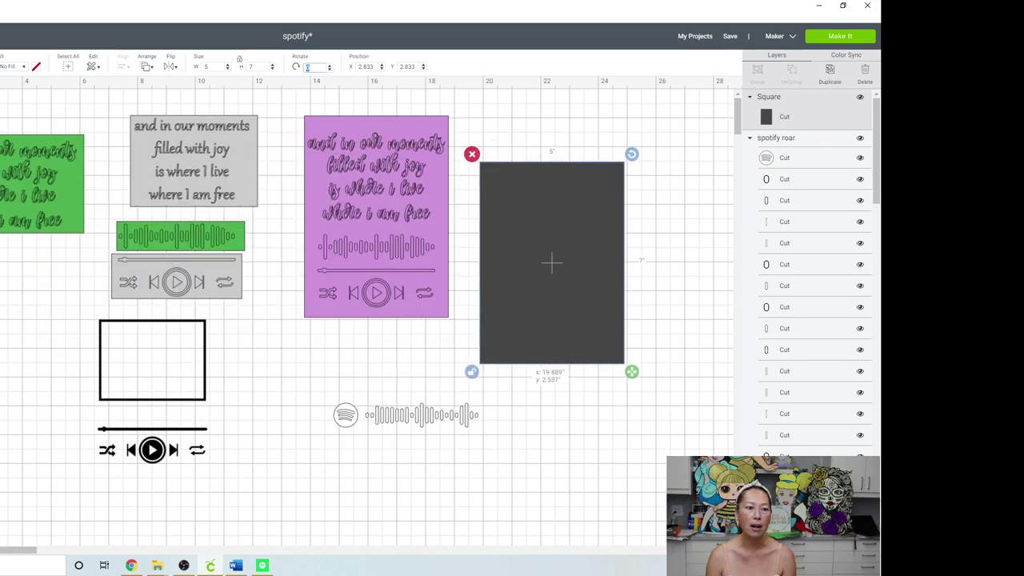
{"action": "left_click", "coordinate": [36, 66]}
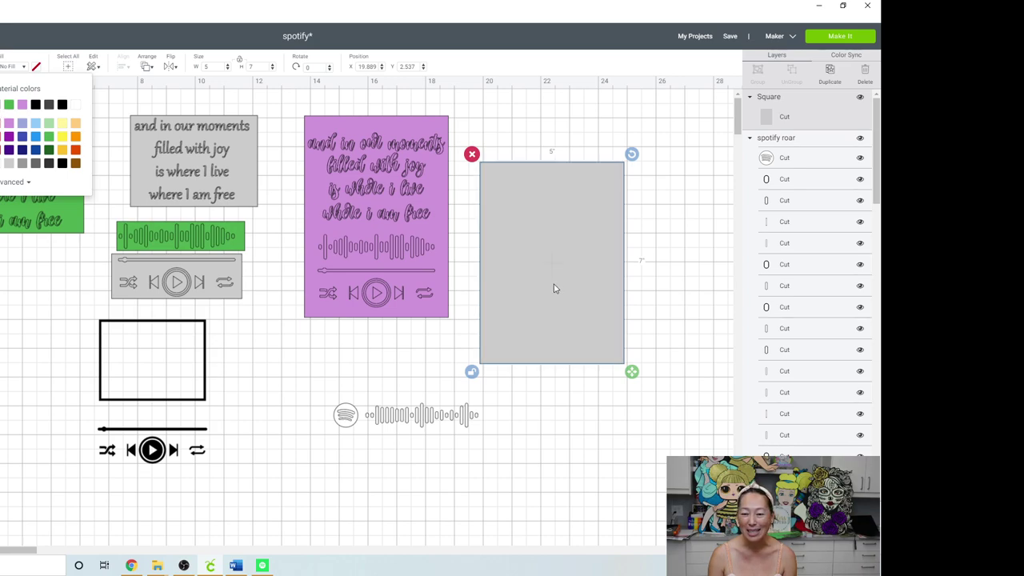
Move the Spotify code onto the grey rectangle and send the rectangle to the back.
{"action": "left_click", "coordinate": [346, 426]}
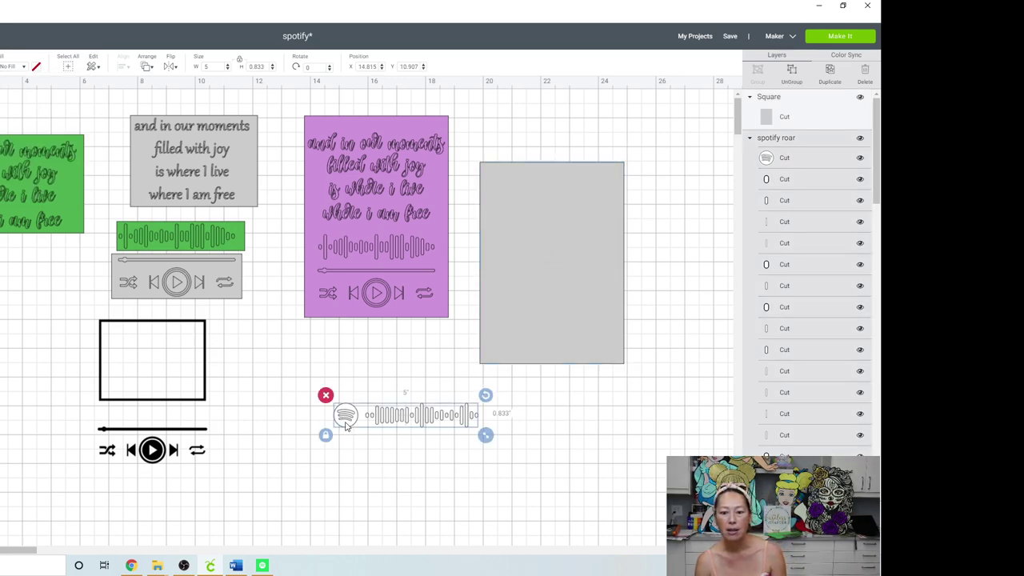
{"action": "left_click_drag", "start_coordinate": [345, 426], "coordinate": [540, 292]}
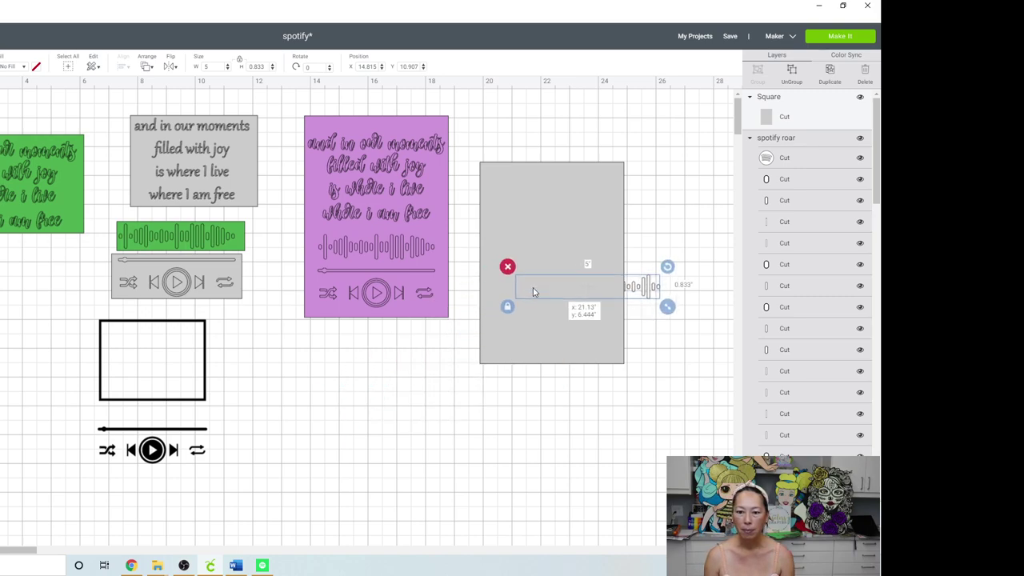
{"action": "left_click", "coordinate": [568, 184]}
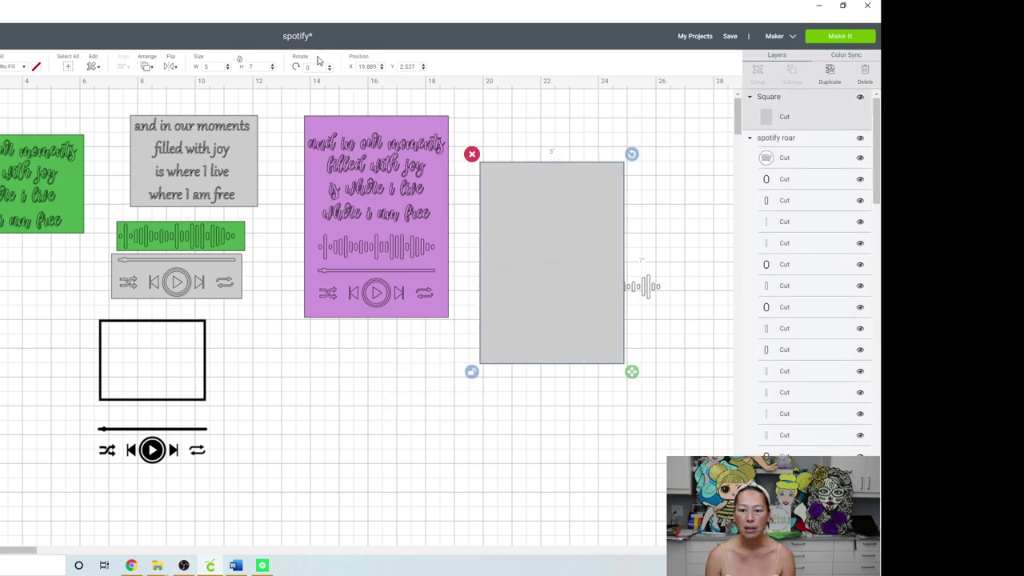
{"action": "left_click", "coordinate": [147, 68]}
{"action": "left_click", "coordinate": [170, 85]}
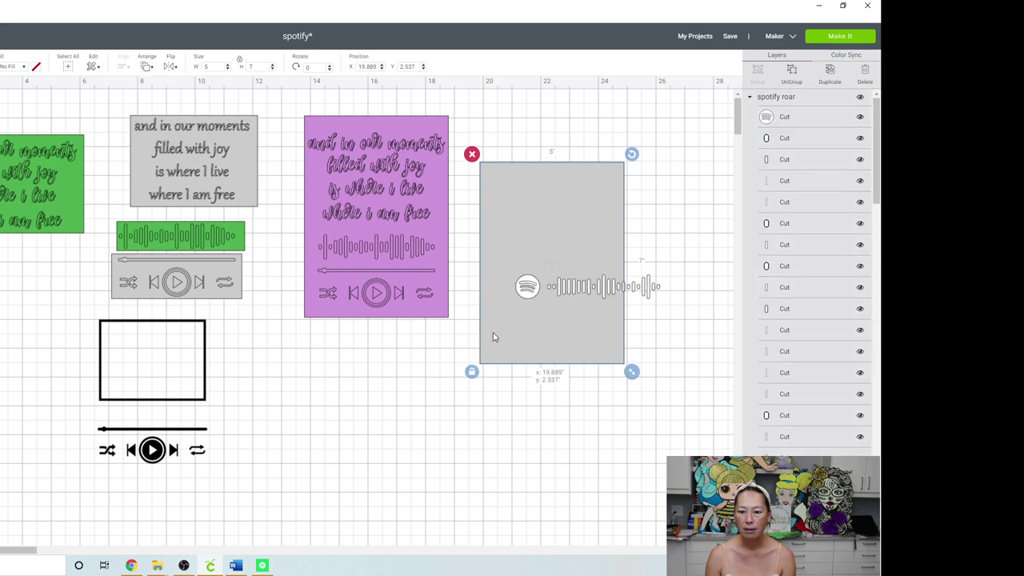
Set the code's width to 4.5 inches and centre it on the card's lower part.
{"action": "left_click_drag", "start_coordinate": [540, 294], "coordinate": [505, 332]}
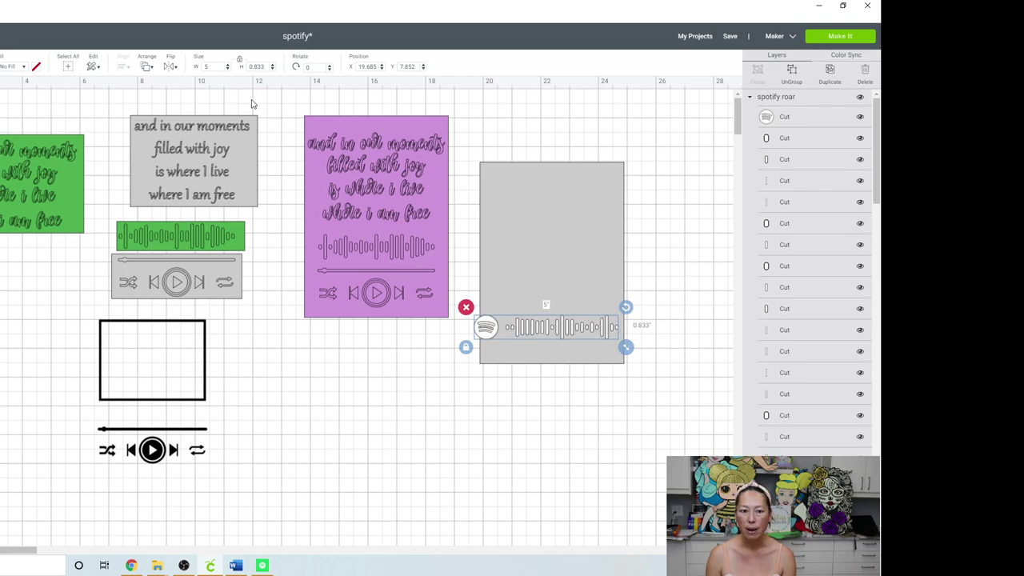
{"action": "left_click", "coordinate": [213, 66]}
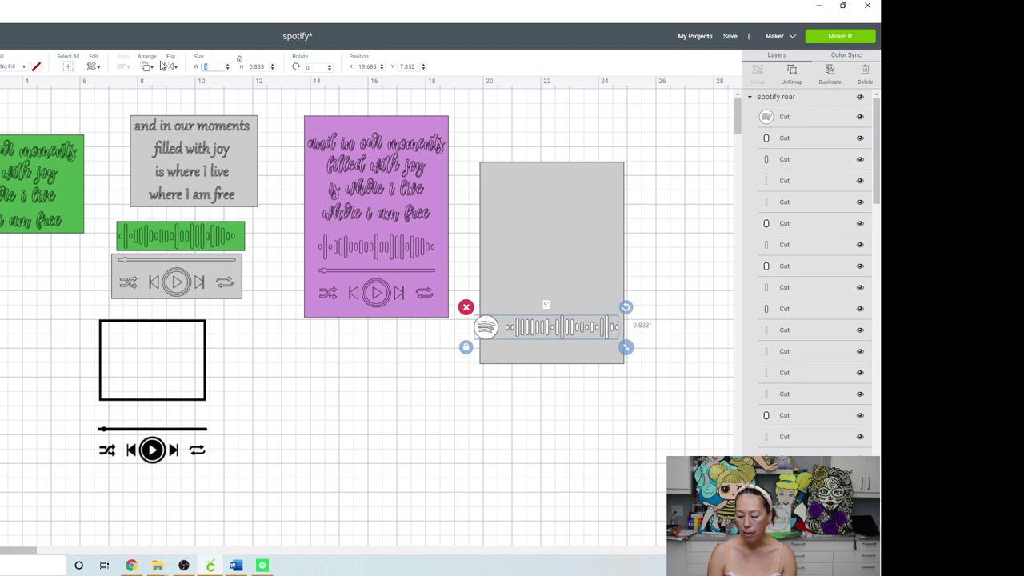
{"action": "type", "text": "4.5"}
{"action": "key", "text": "Tab"}
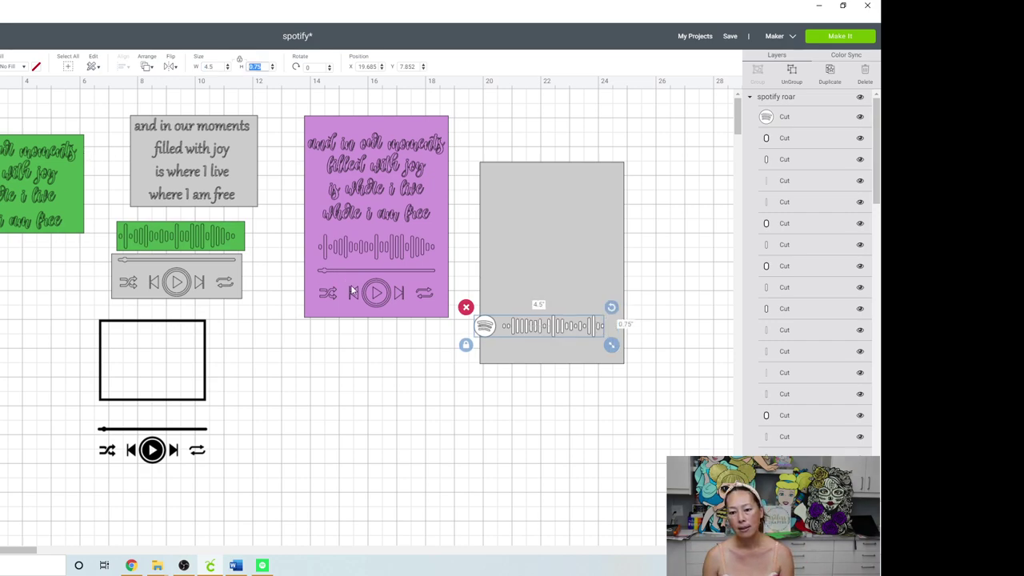
{"action": "mouse_move", "coordinate": [484, 326]}
{"action": "left_mouse_down"}
{"action": "mouse_move", "coordinate": [509, 321]}
{"action": "mouse_move", "coordinate": [489, 323]}
{"action": "mouse_move", "coordinate": [491, 307]}
{"action": "left_mouse_up"}
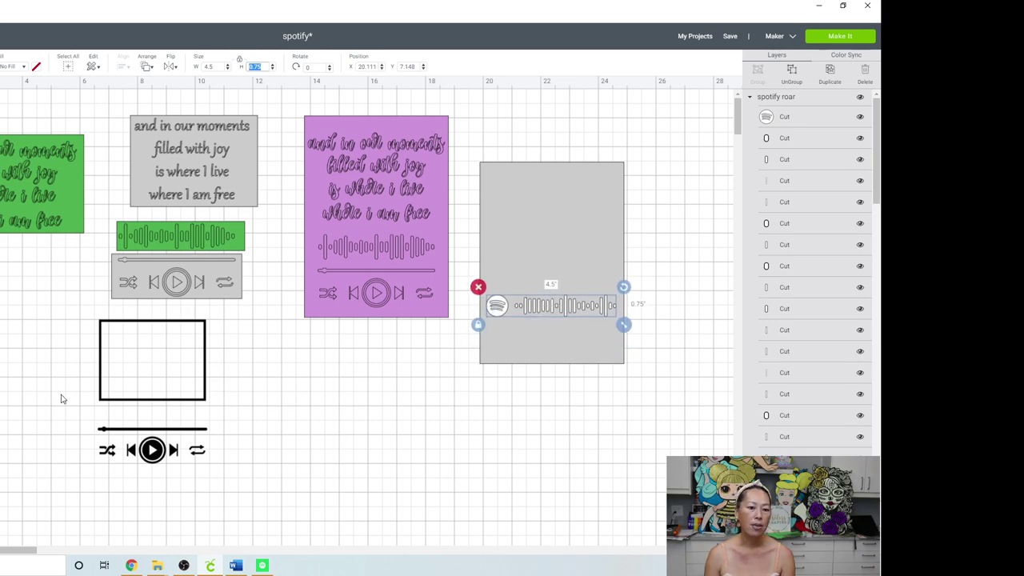
Select the player controls and add a new square positioned near them.
{"action": "left_click", "coordinate": [61, 399]}
{"action": "left_click", "coordinate": [155, 408]}
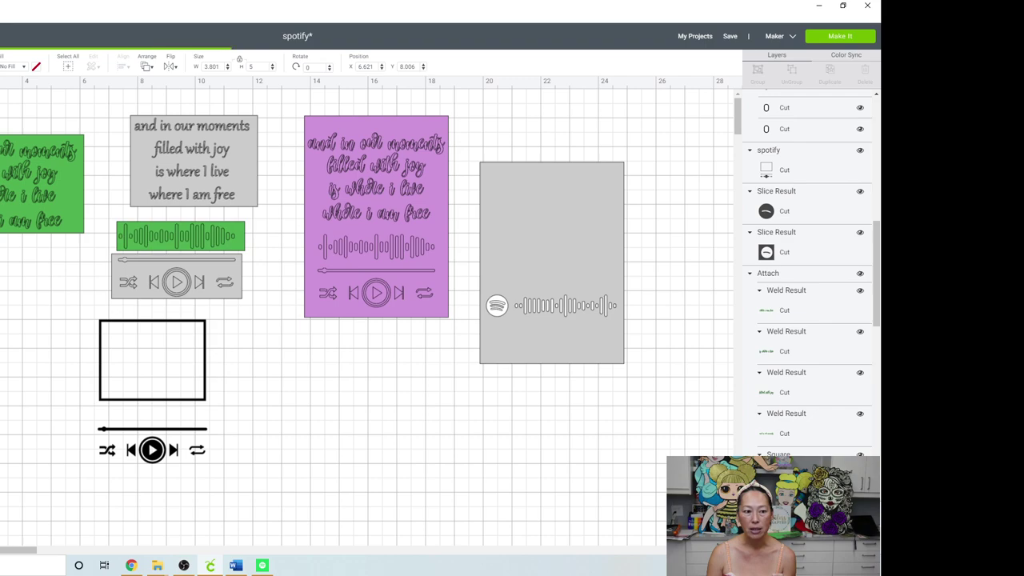
{"action": "left_click", "coordinate": [22, 209]}
{"action": "left_click_drag", "start_coordinate": [21, 208], "coordinate": [30, 430]}
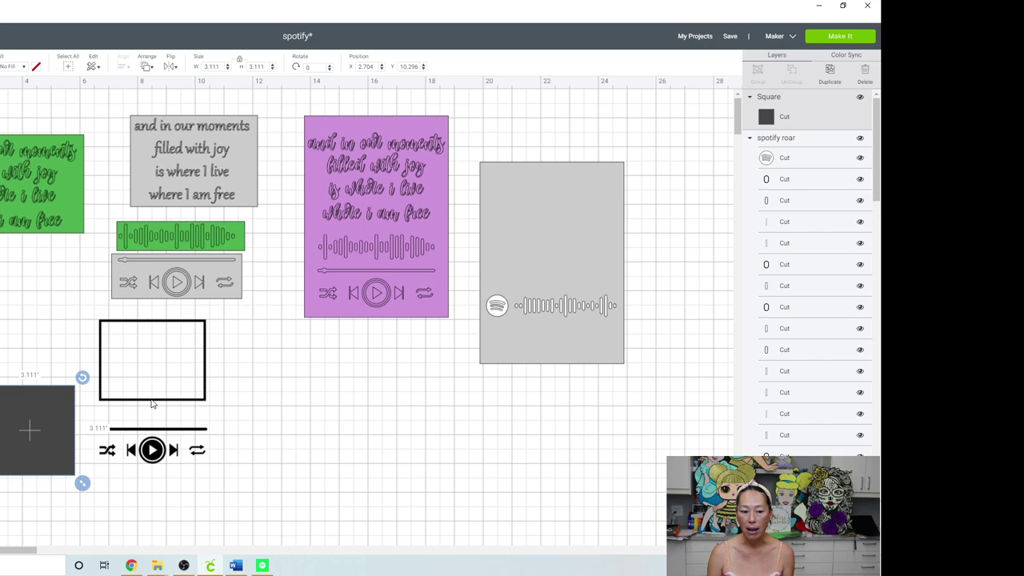
Stretch the dark rectangle to about 4.6 inches over the player controls and slice them.
{"action": "left_click_drag", "start_coordinate": [70, 432], "coordinate": [188, 449]}
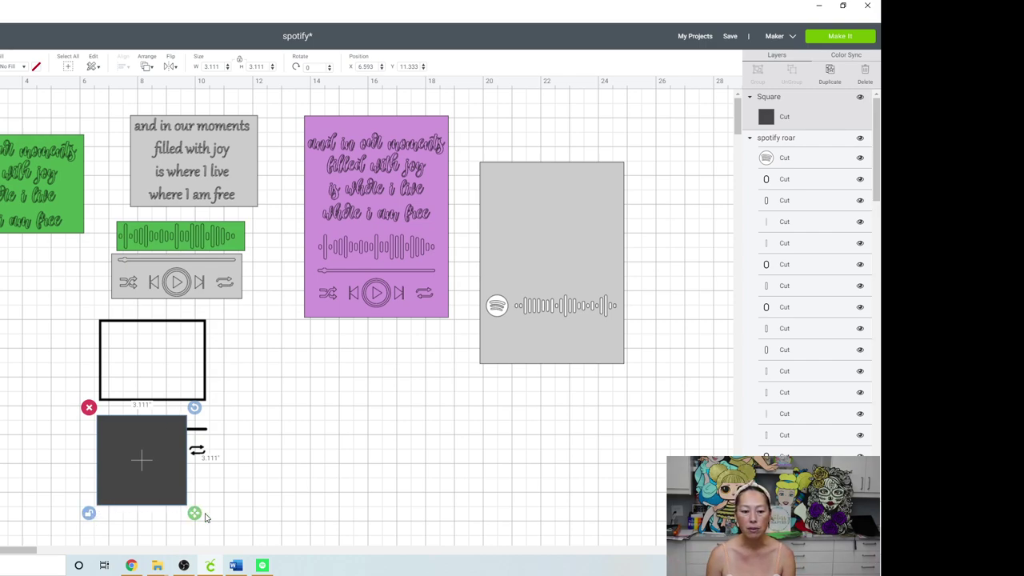
{"action": "left_click_drag", "start_coordinate": [200, 520], "coordinate": [245, 518]}
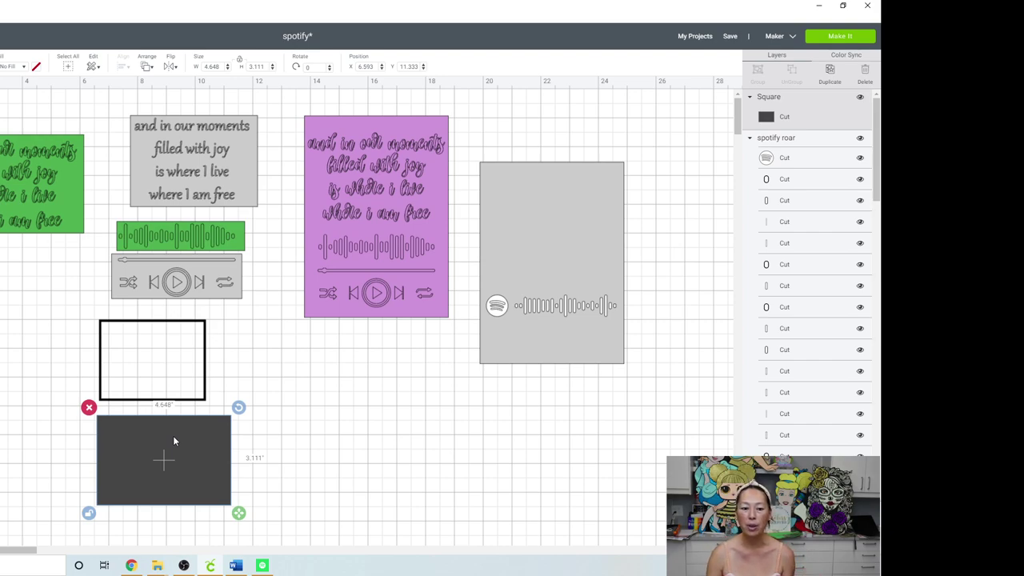
{"action": "mouse_move", "coordinate": [173, 441]}
{"action": "left_mouse_down"}
{"action": "mouse_move", "coordinate": [165, 444]}
{"action": "mouse_move", "coordinate": [167, 521]}
{"action": "mouse_move", "coordinate": [160, 432]}
{"action": "left_mouse_up"}
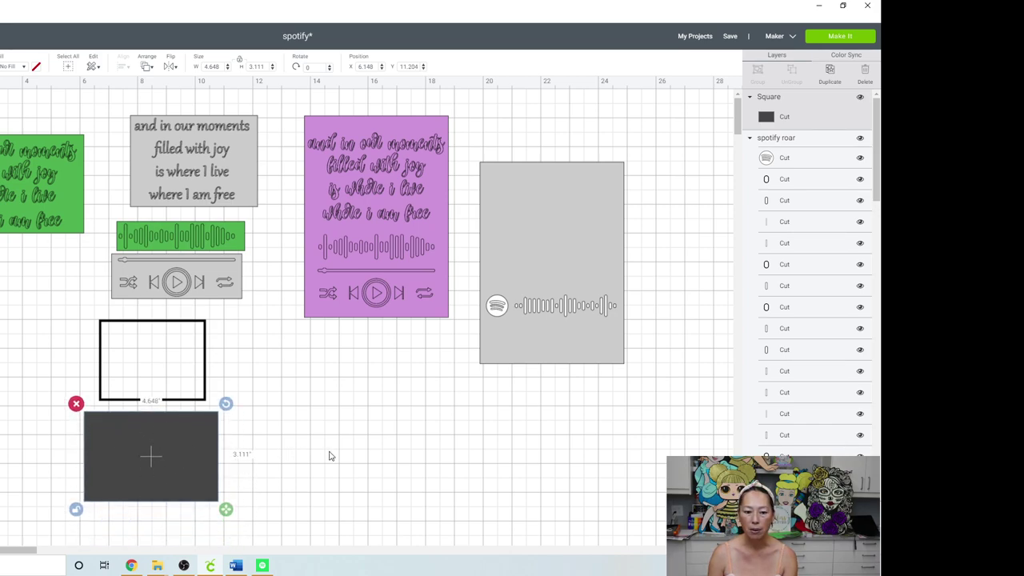
{"action": "left_click_drag", "start_coordinate": [325, 458], "coordinate": [101, 382]}
{"action": "left_click", "coordinate": [761, 533]}
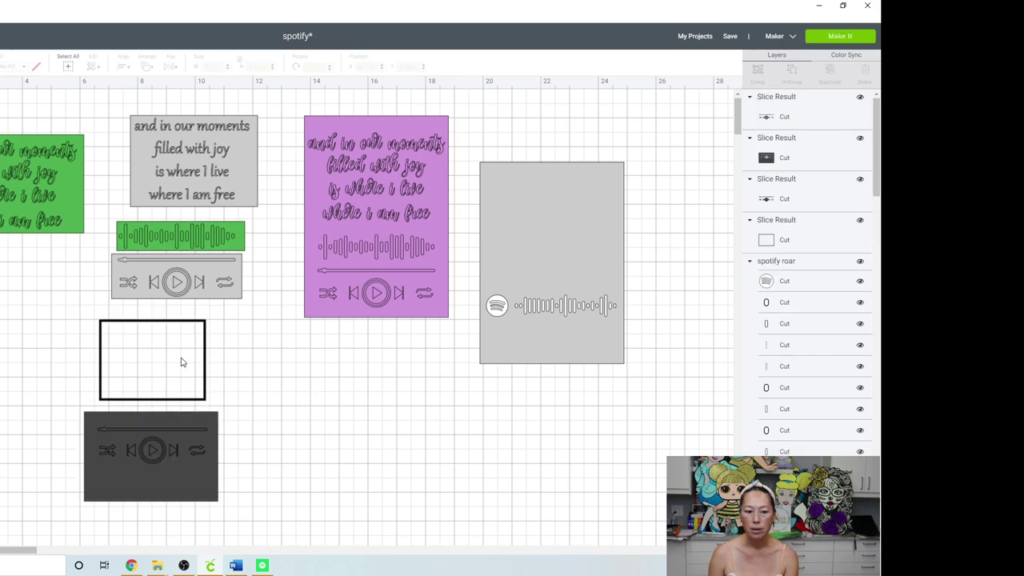
Delete the leftover empty rectangle, extra icon copy and dark rectangle, keeping the black controls.
{"action": "left_click_drag", "start_coordinate": [101, 366], "coordinate": [0, 349]}
{"action": "key", "text": "Delete"}
{"action": "left_click_drag", "start_coordinate": [110, 469], "coordinate": [347, 458]}
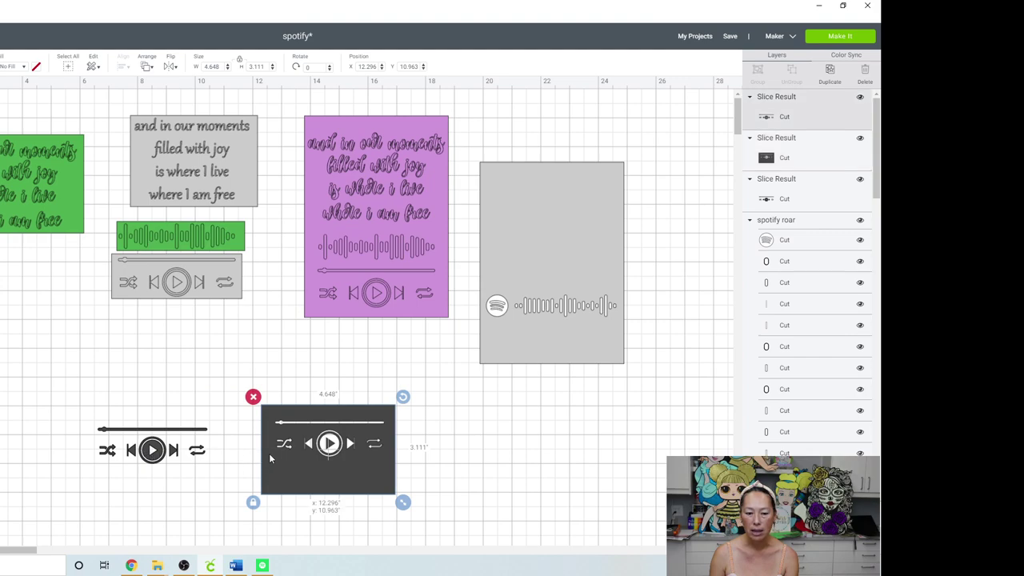
{"action": "left_click_drag", "start_coordinate": [240, 424], "coordinate": [276, 417]}
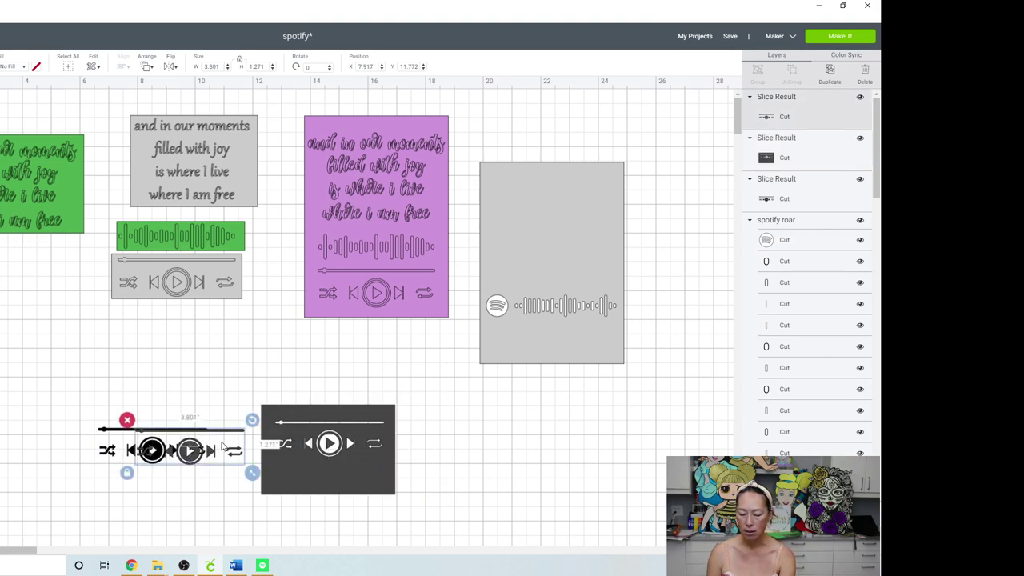
{"action": "key", "text": "Delete"}
{"action": "left_click", "coordinate": [349, 456]}
{"action": "key", "text": "Delete"}
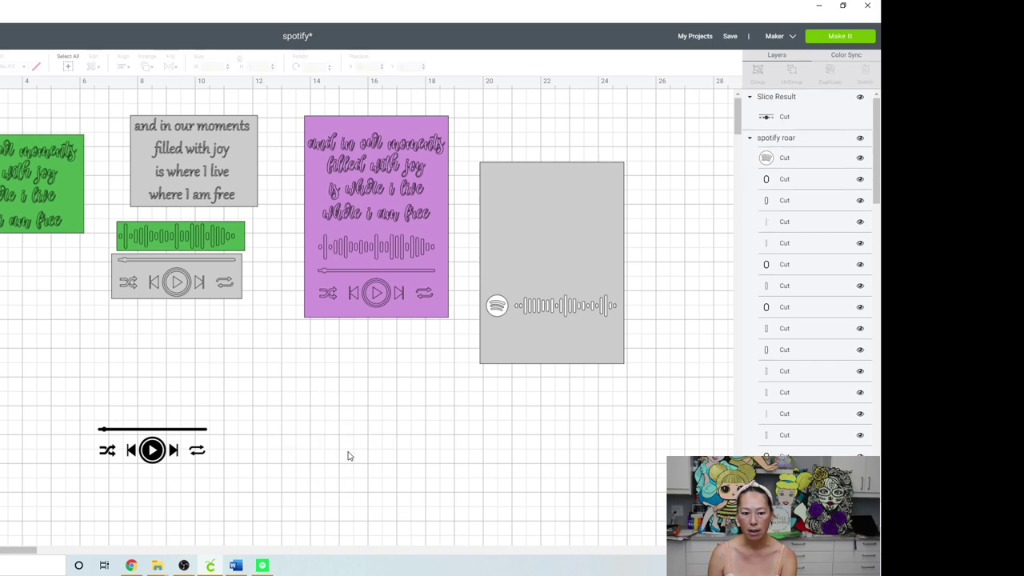
{"action": "left_click", "coordinate": [164, 455]}
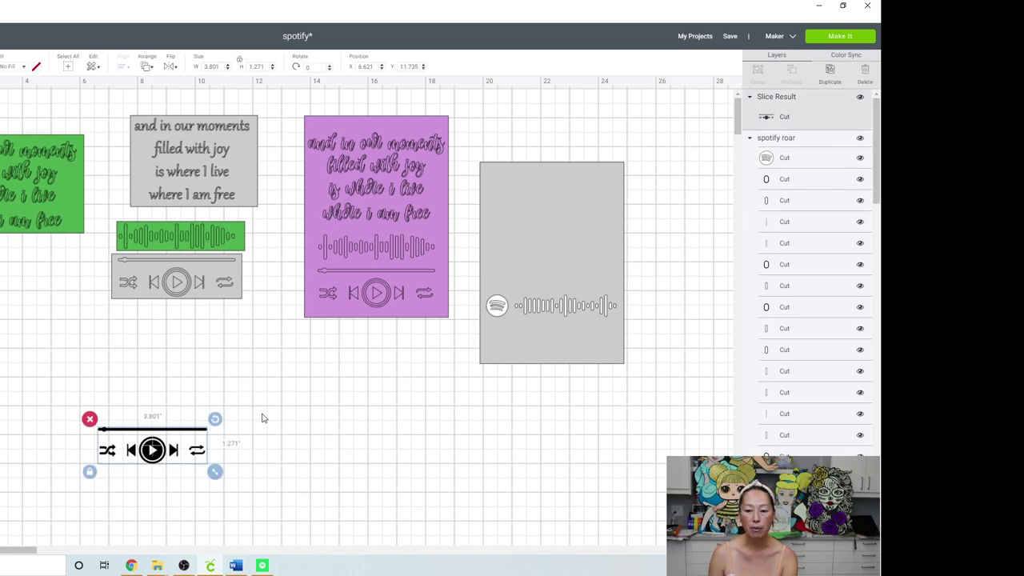
Place the black player controls below the Spotify code on the card at 4.5 inches wide.
{"action": "left_click_drag", "start_coordinate": [163, 455], "coordinate": [349, 414]}
{"action": "left_click_drag", "start_coordinate": [483, 380], "coordinate": [582, 337]}
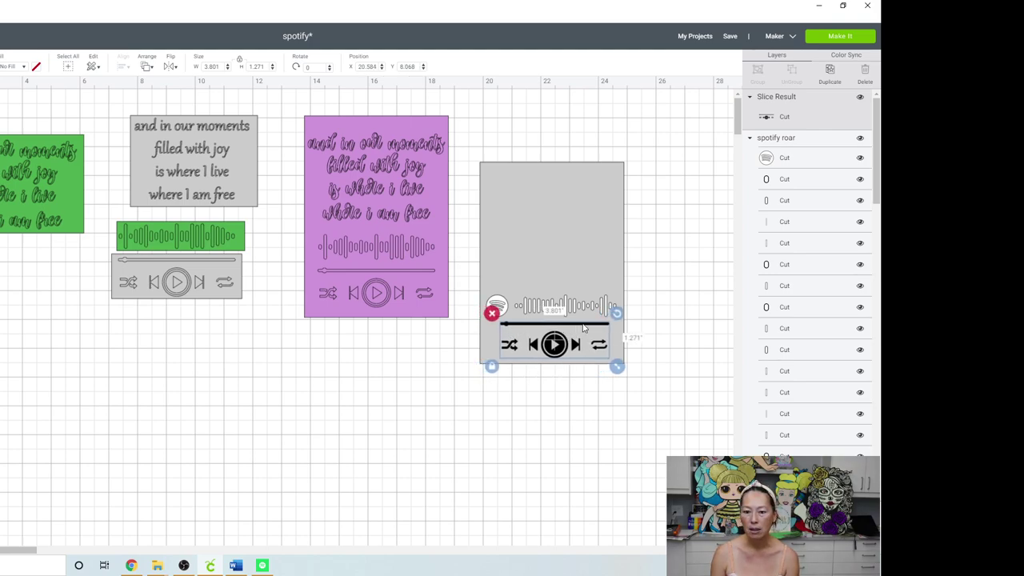
{"action": "double_click", "coordinate": [209, 67]}
{"action": "type", "text": "4.5"}
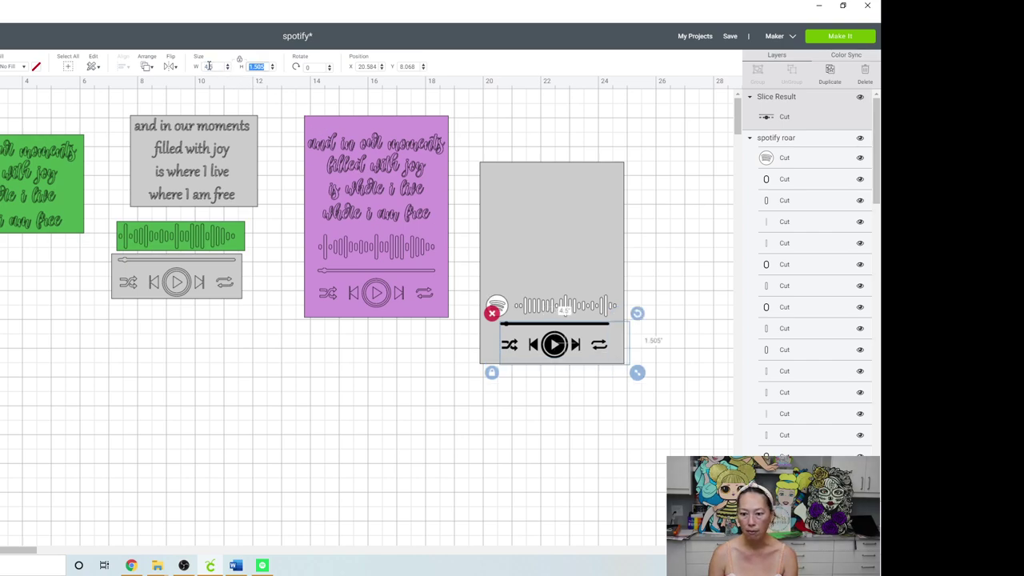
{"action": "key", "text": "Tab"}
{"action": "left_click_drag", "start_coordinate": [571, 331], "coordinate": [558, 324]}
Move the waveform row up above the progress bar.
{"action": "left_click", "coordinate": [549, 305]}
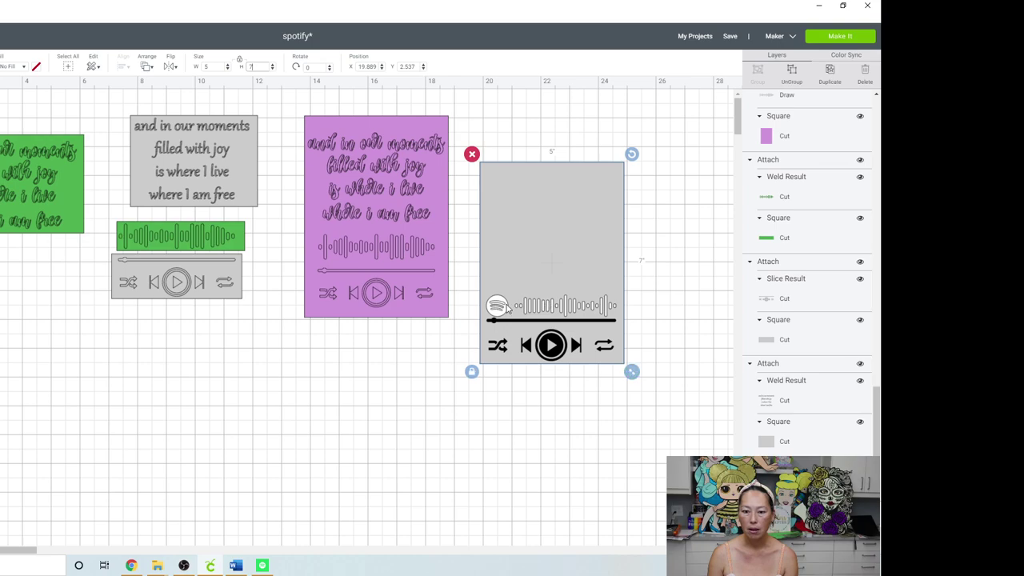
{"action": "left_click", "coordinate": [508, 305]}
{"action": "left_click_drag", "start_coordinate": [508, 305], "coordinate": [507, 294]}
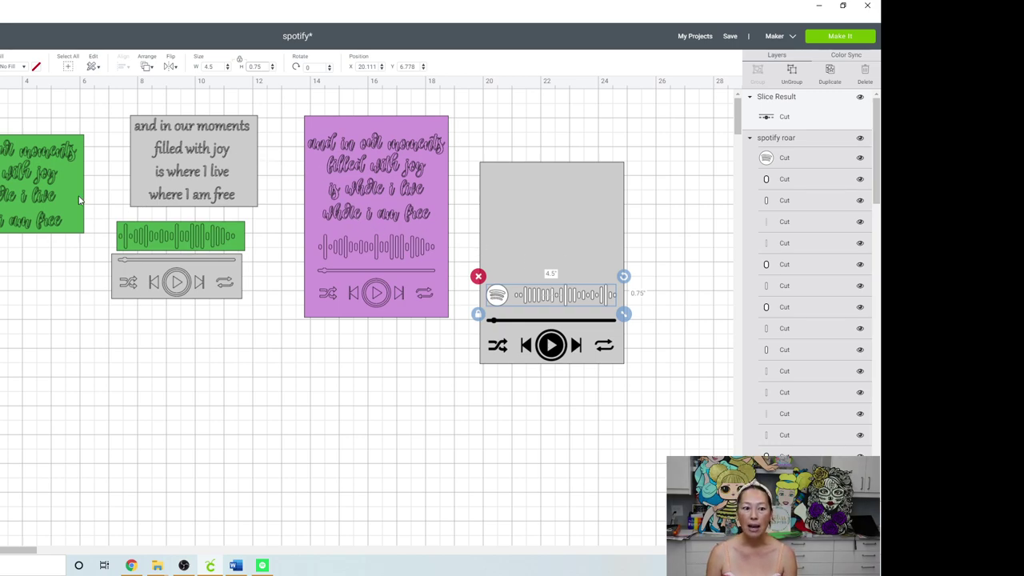
Lower the green lyrics card slightly, recolour it light blue, and start a new text box.
{"action": "left_click", "coordinate": [34, 192]}
{"action": "left_click_drag", "start_coordinate": [32, 192], "coordinate": [31, 200]}
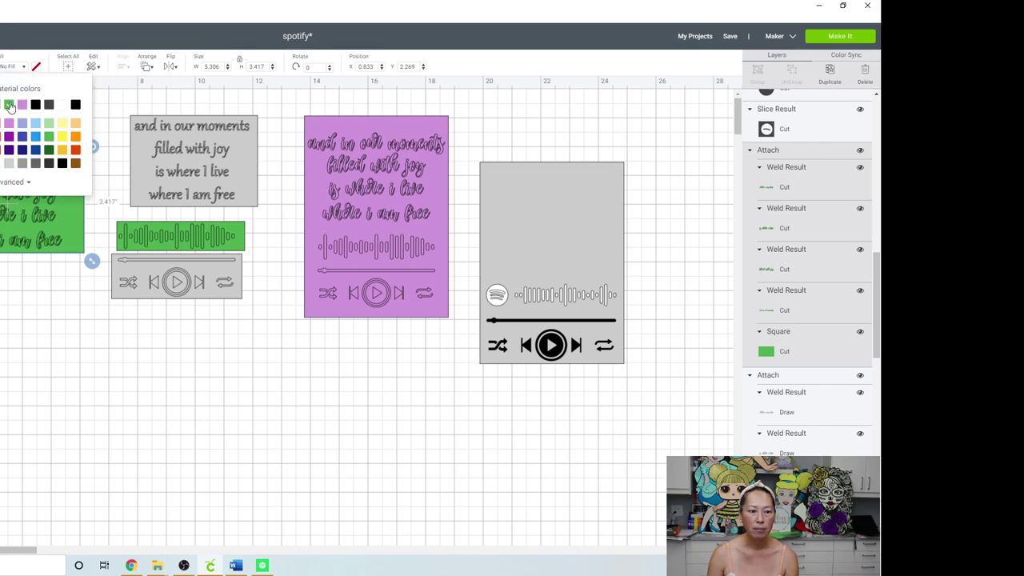
{"action": "left_click", "coordinate": [35, 127]}
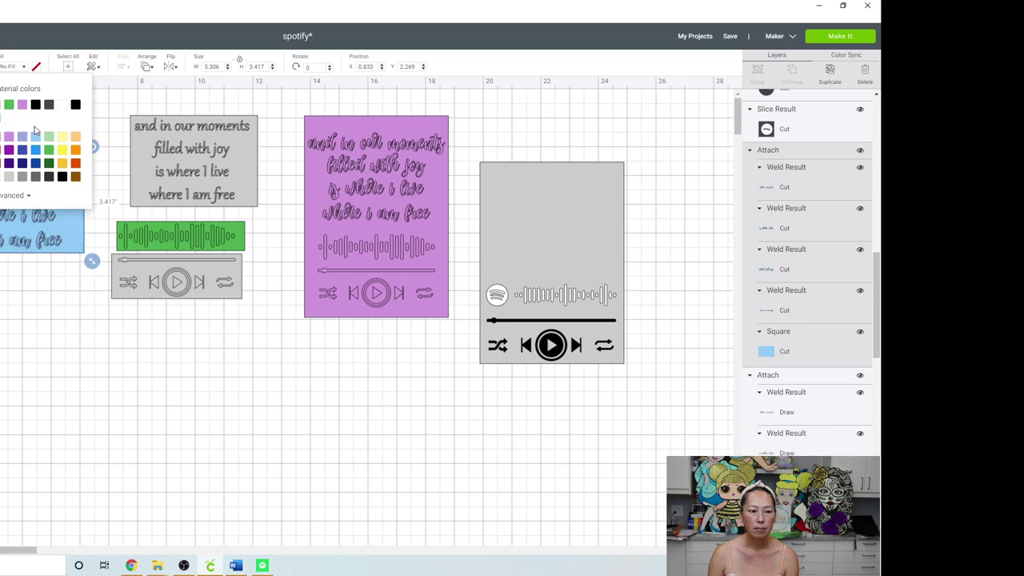
{"action": "left_click", "coordinate": [62, 299]}
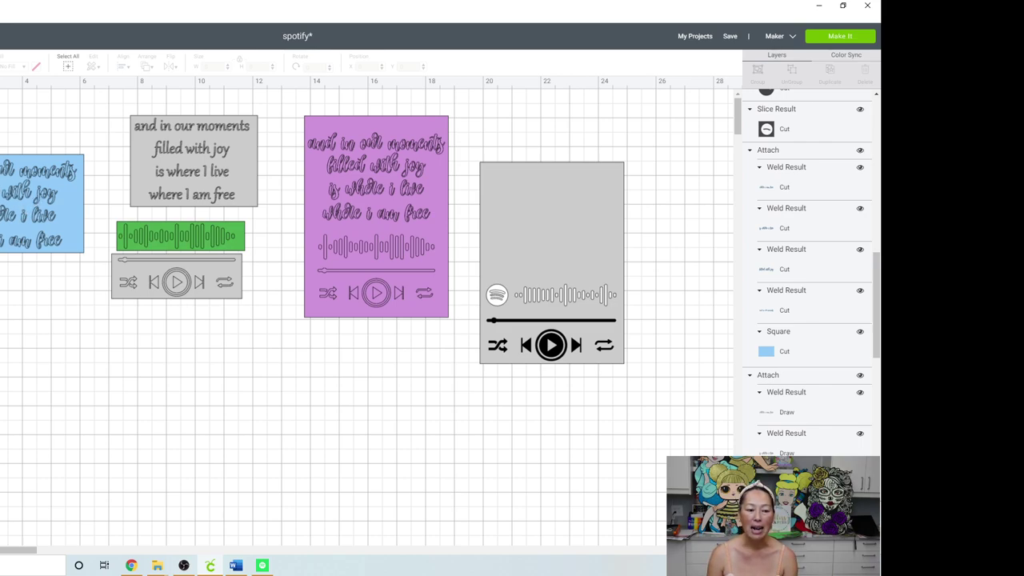
{"action": "left_click", "coordinate": [1, 472]}
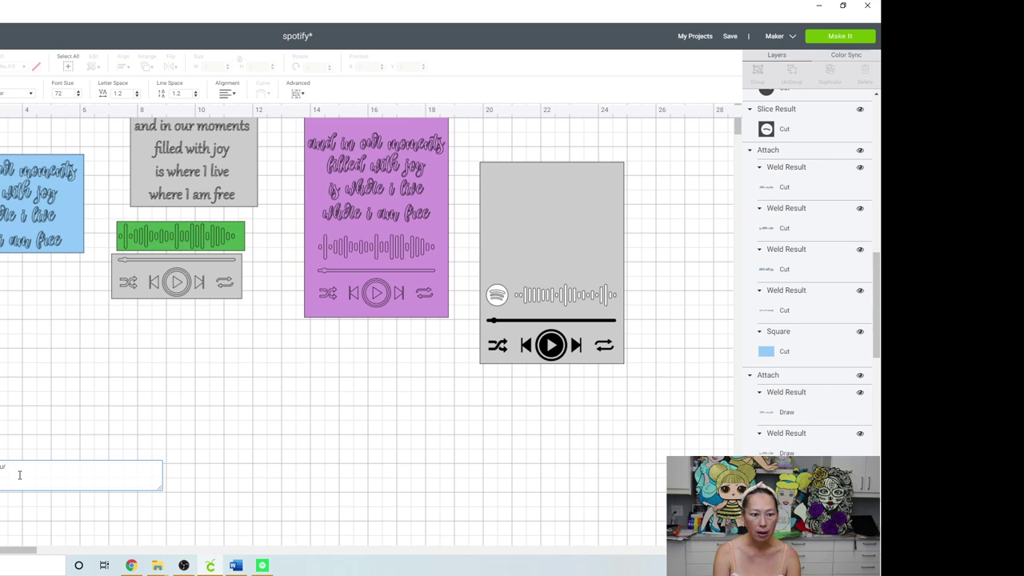
Finish the 'mo' text box and add a new text box reading 'and in our moments'.
{"action": "type", "text": "moments"}
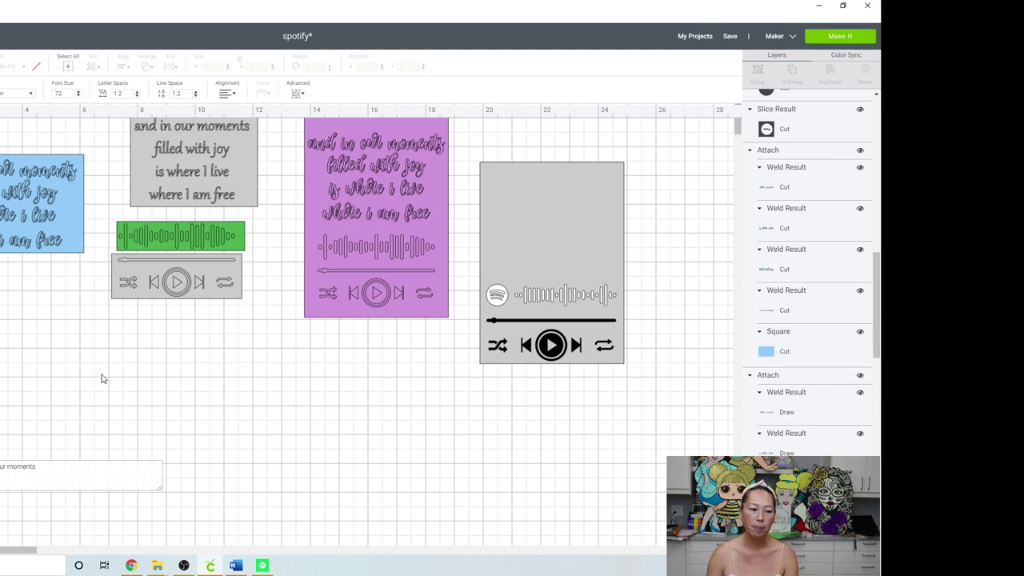
{"action": "left_click", "coordinate": [122, 409]}
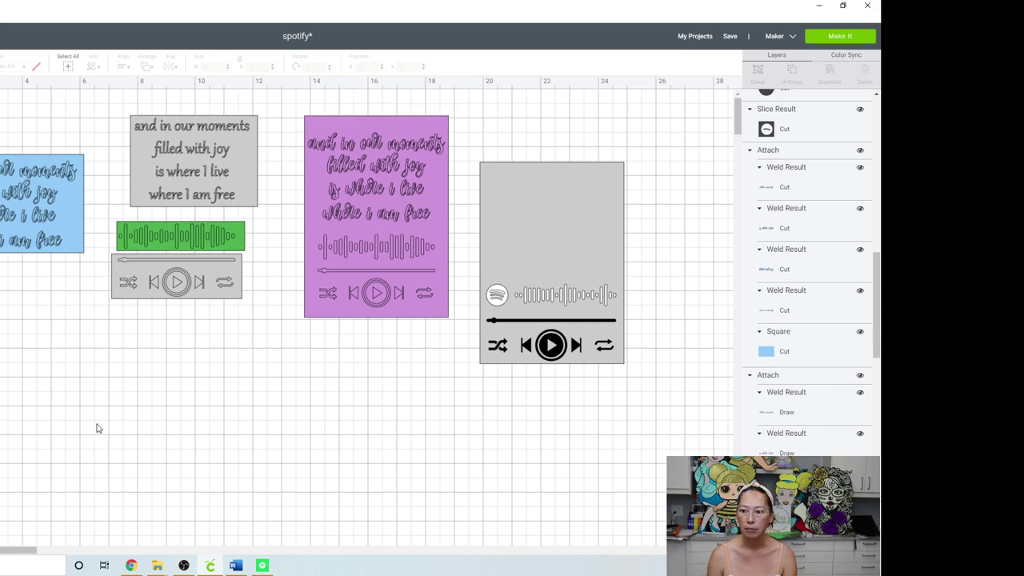
{"action": "scroll", "coordinate": [798, 216], "scroll_direction": "up", "scroll_amount": 3}
{"action": "scroll", "coordinate": [796, 189], "scroll_direction": "up", "scroll_amount": 3}
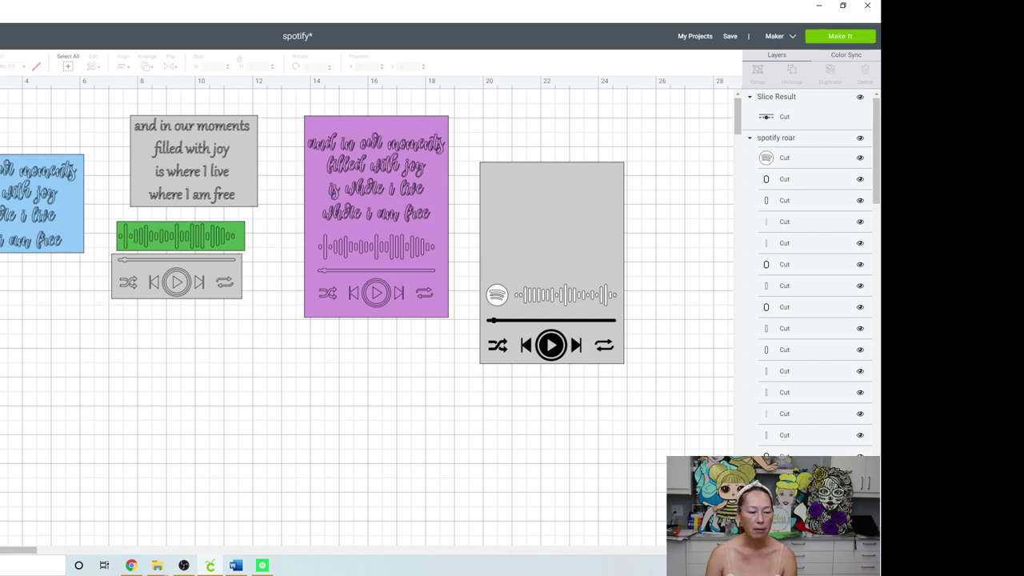
{"action": "left_click", "coordinate": [7, 344]}
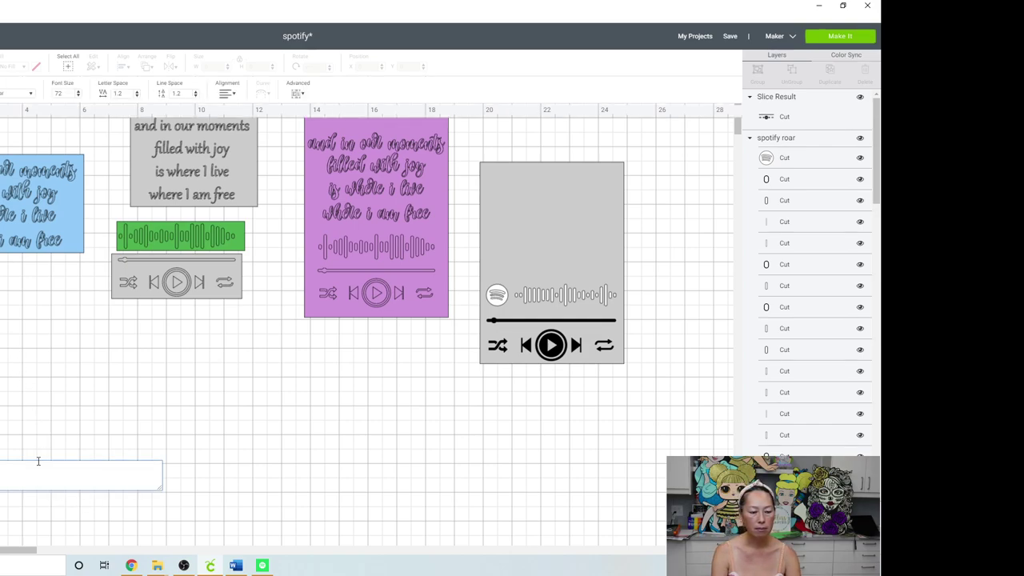
{"action": "type", "text": "and in our moments"}
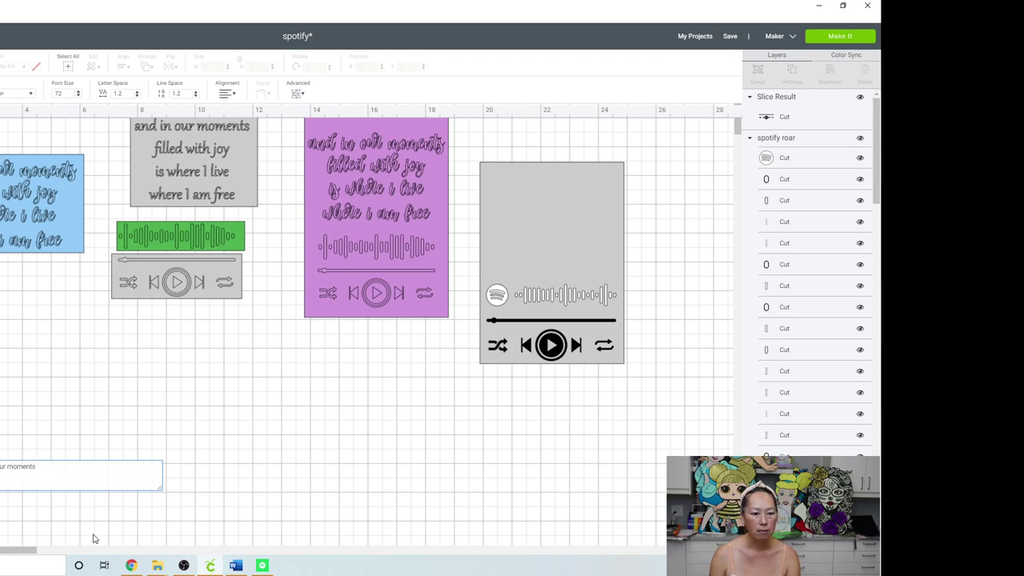
{"action": "left_click", "coordinate": [96, 522]}
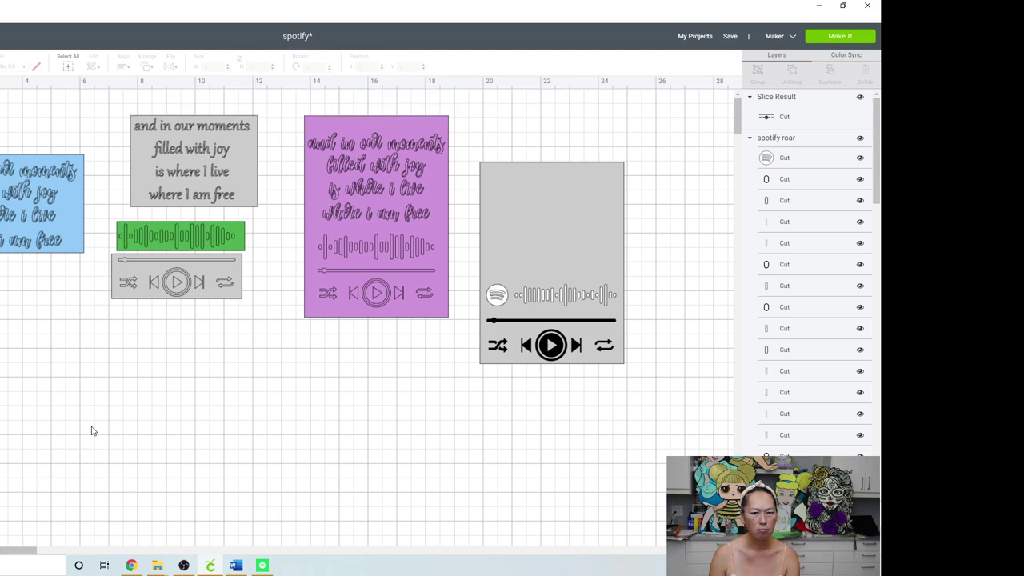
Delete the leftover dark circle and square shapes lower on the canvas, then check the whole layout.
{"action": "scroll", "coordinate": [91, 431], "scroll_direction": "down", "scroll_amount": 3}
{"action": "scroll", "coordinate": [92, 431], "scroll_direction": "up", "scroll_amount": 3}
{"action": "scroll", "coordinate": [91, 432], "scroll_direction": "down", "scroll_amount": 5}
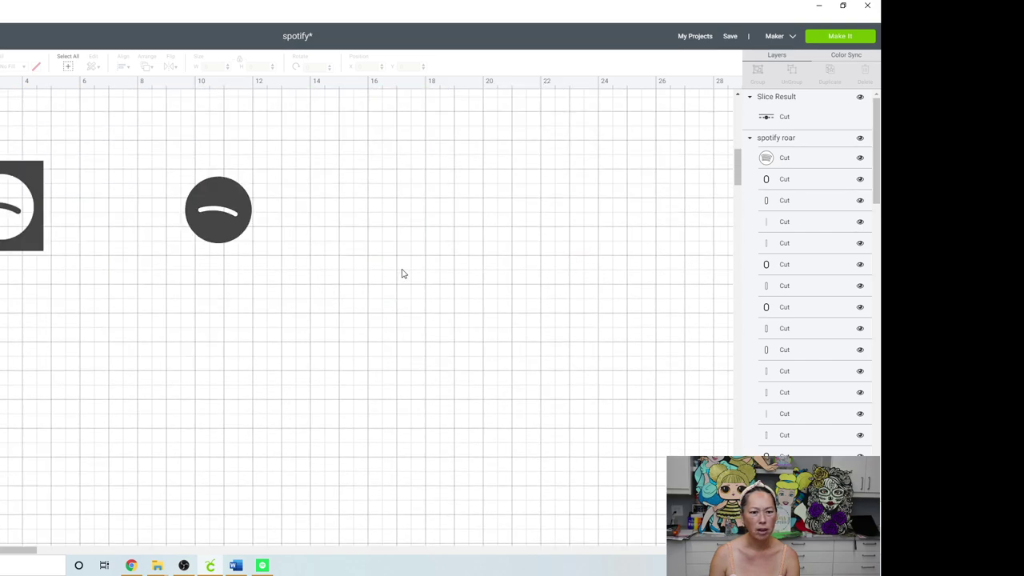
{"action": "left_click_drag", "start_coordinate": [402, 269], "coordinate": [0, 146]}
{"action": "key", "text": "Delete"}
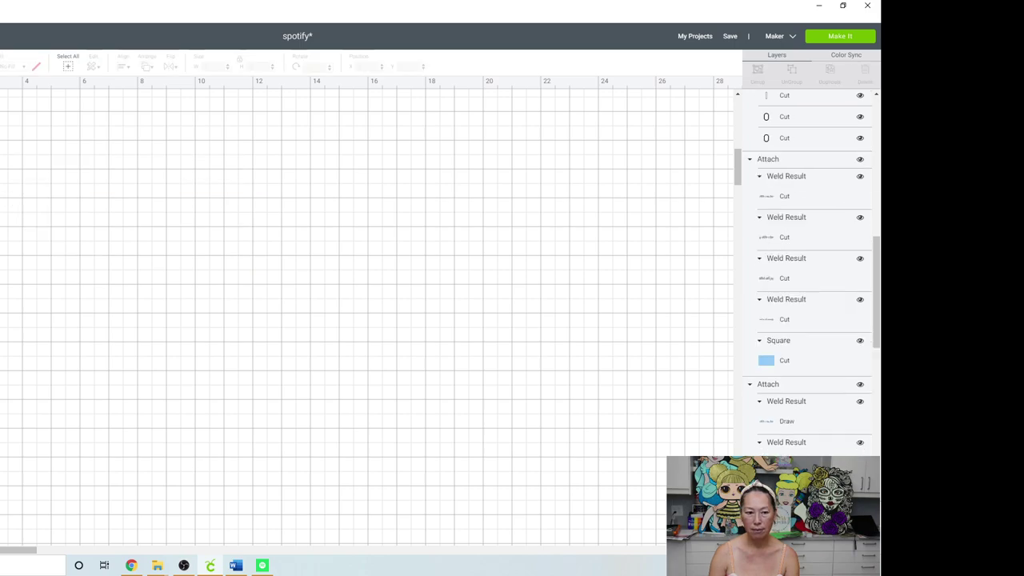
{"action": "key", "text": "ctrl+minus"}
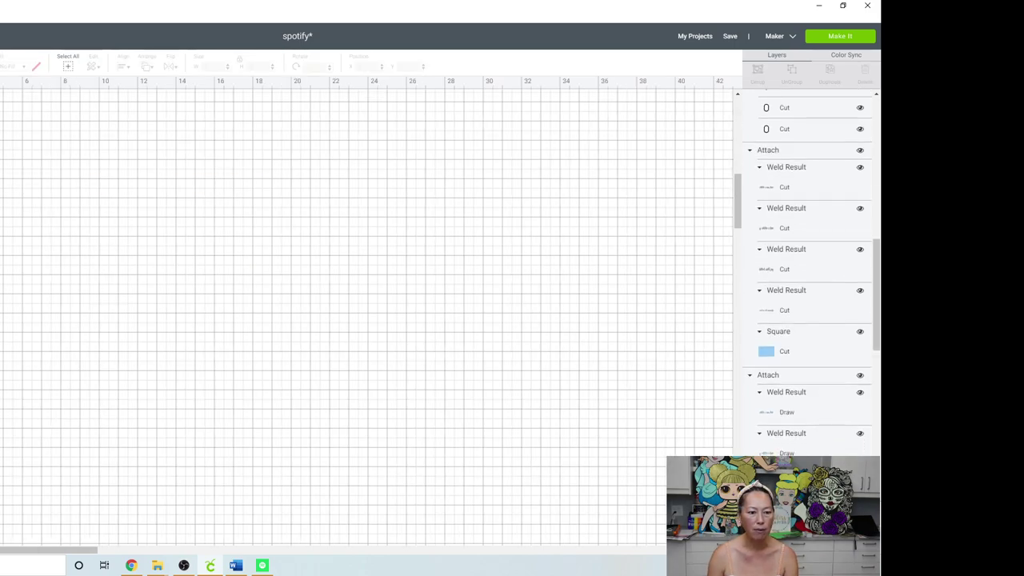
{"action": "key", "text": "ctrl+minus"}
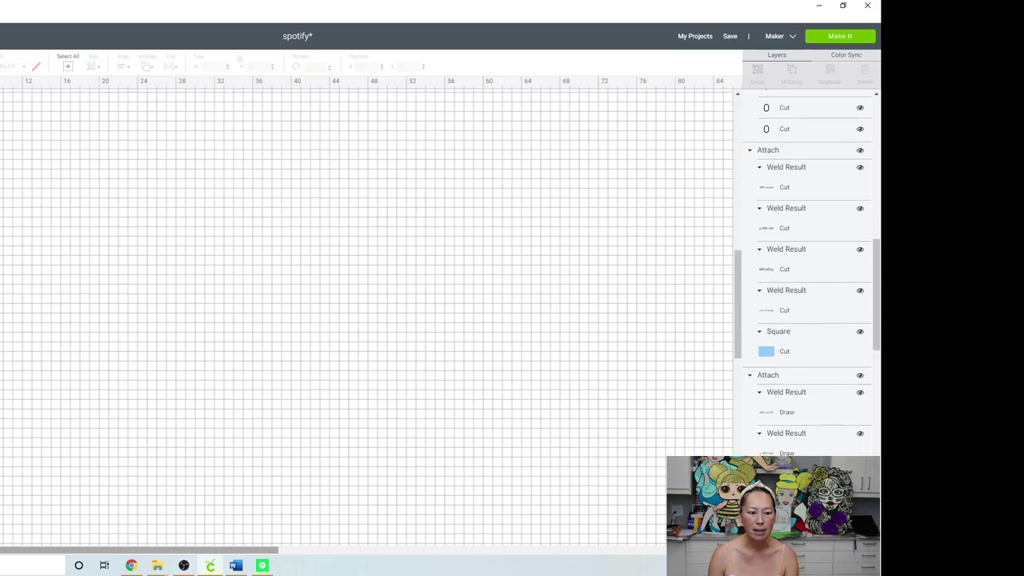
{"action": "scroll", "coordinate": [22, 360], "scroll_direction": "up", "scroll_amount": 5}
{"action": "scroll", "coordinate": [21, 361], "scroll_direction": "up", "scroll_amount": 3}
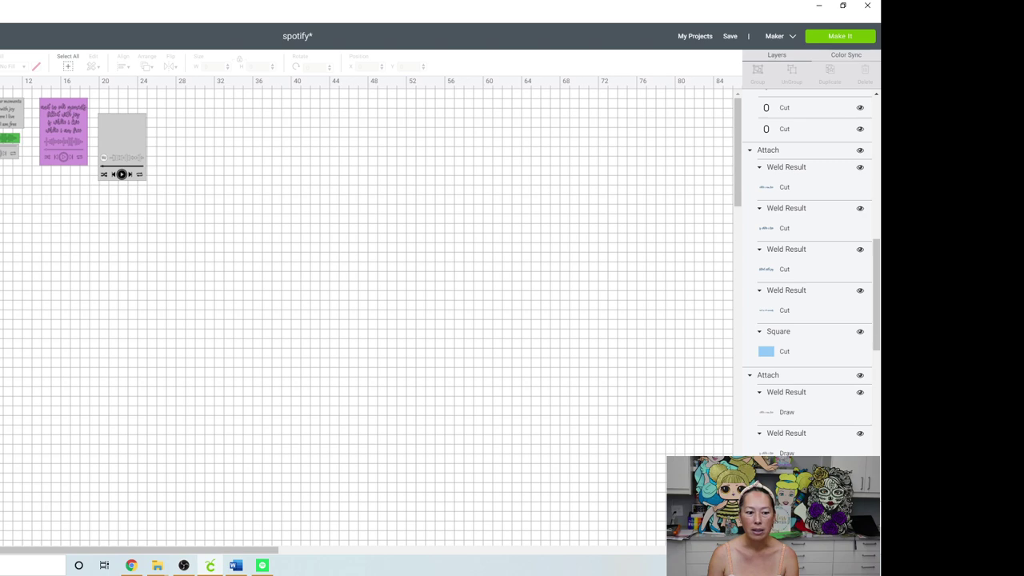
{"action": "key", "text": "ctrl+plus"}
{"action": "key", "text": "ctrl+plus"}
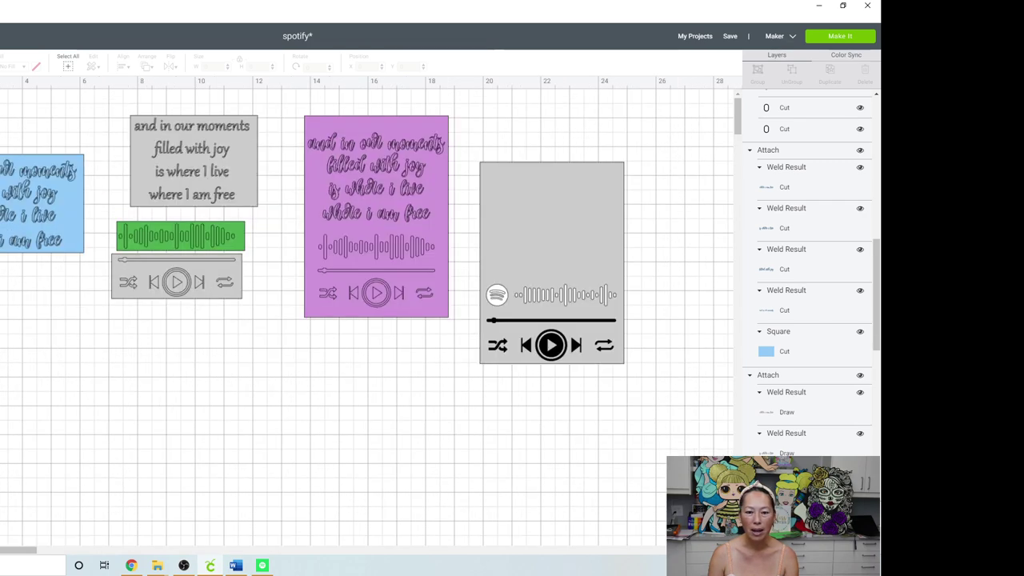
{"action": "key", "text": "ctrl+plus"}
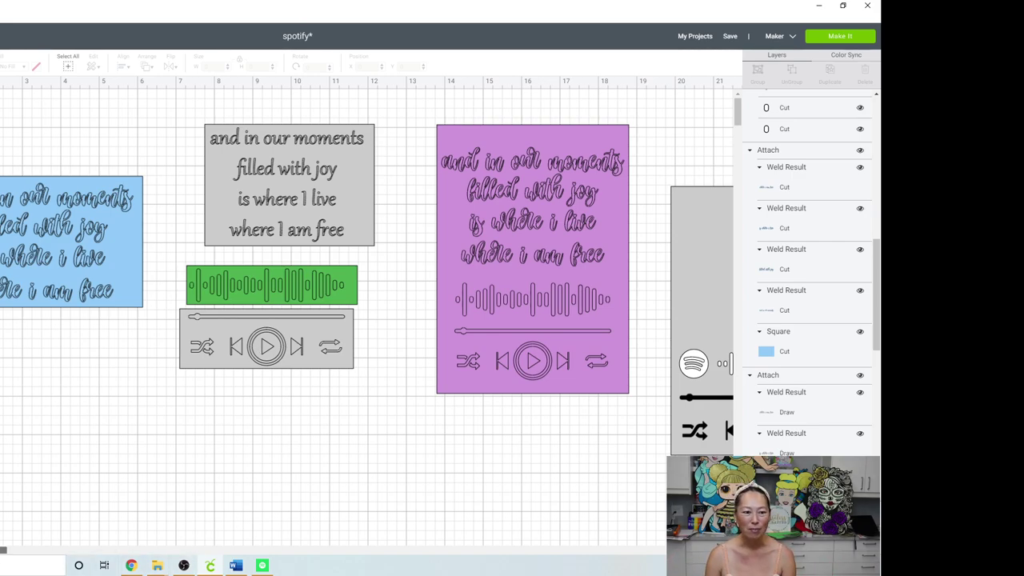
Place the uploaded 'and in our moments' lyrics image and move it down-left off the pink card.
{"action": "scroll", "coordinate": [368, 312], "scroll_direction": "right", "scroll_amount": 1}
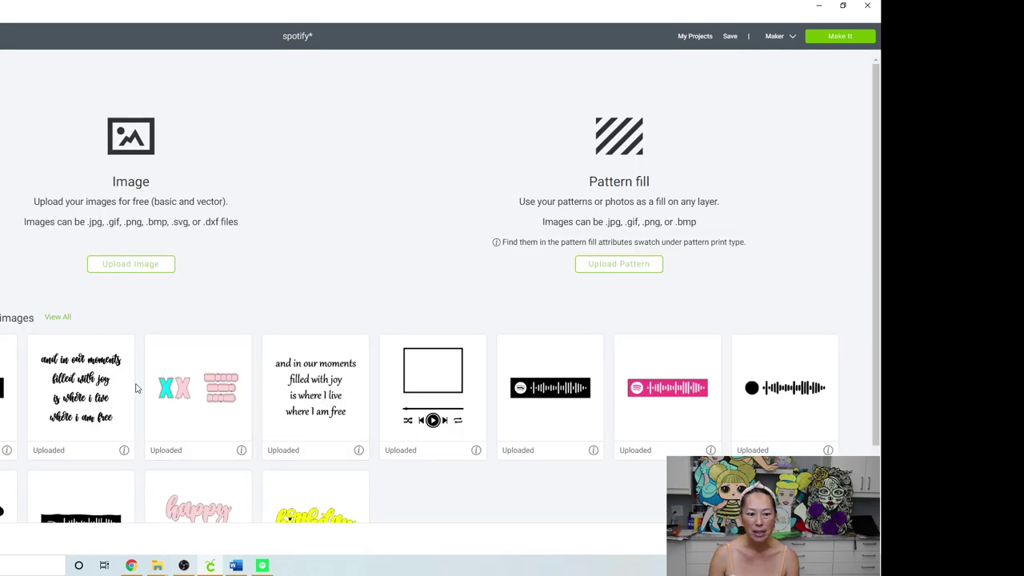
{"action": "left_click", "coordinate": [128, 388]}
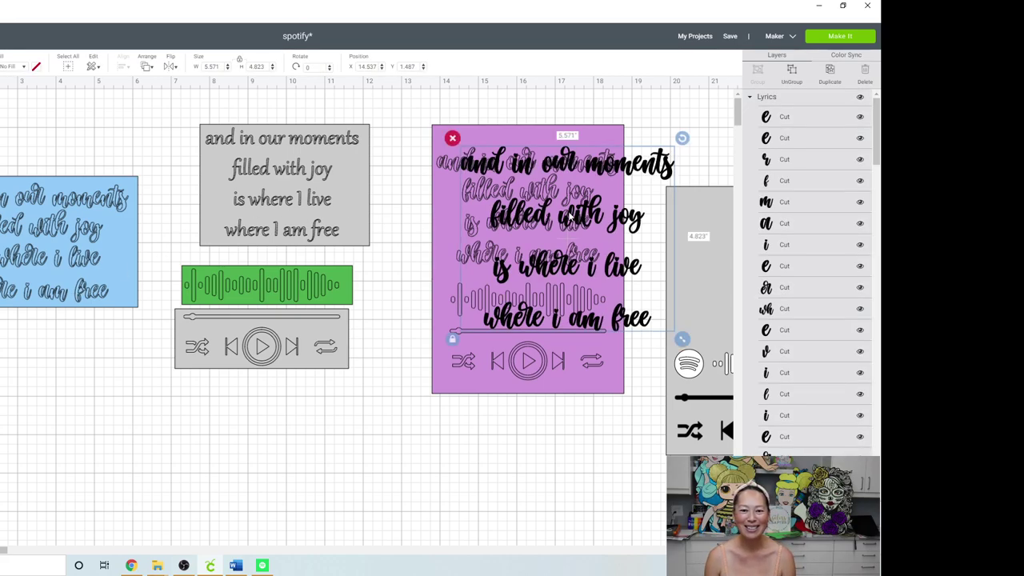
{"action": "left_click_drag", "start_coordinate": [563, 225], "coordinate": [34, 361]}
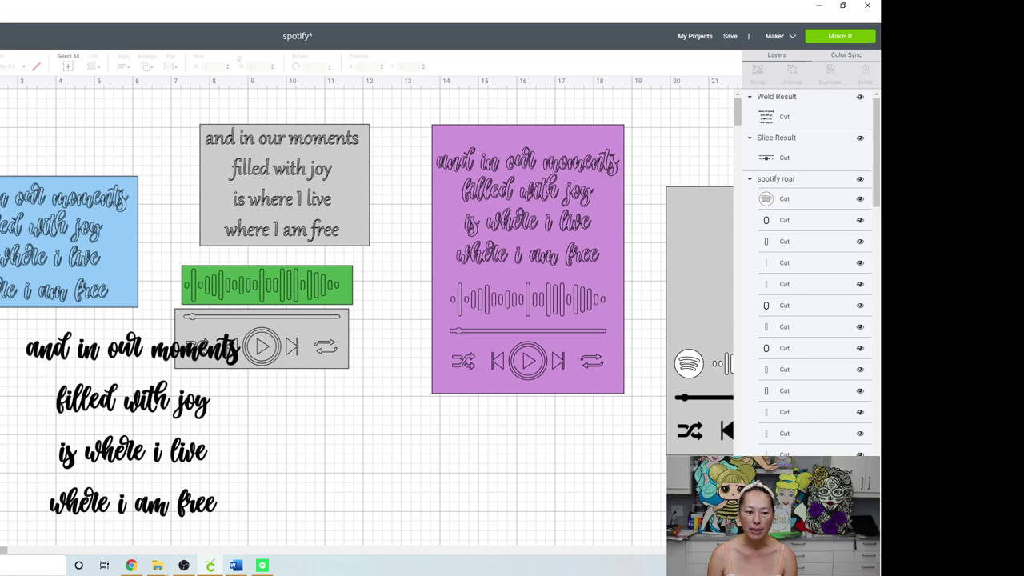
Move the black lyrics onto the grey Spotify card and shrink them to about 3.96 inches wide.
{"action": "scroll", "coordinate": [77, 464], "scroll_direction": "right", "scroll_amount": 5}
{"action": "scroll", "coordinate": [77, 464], "scroll_direction": "left", "scroll_amount": 3}
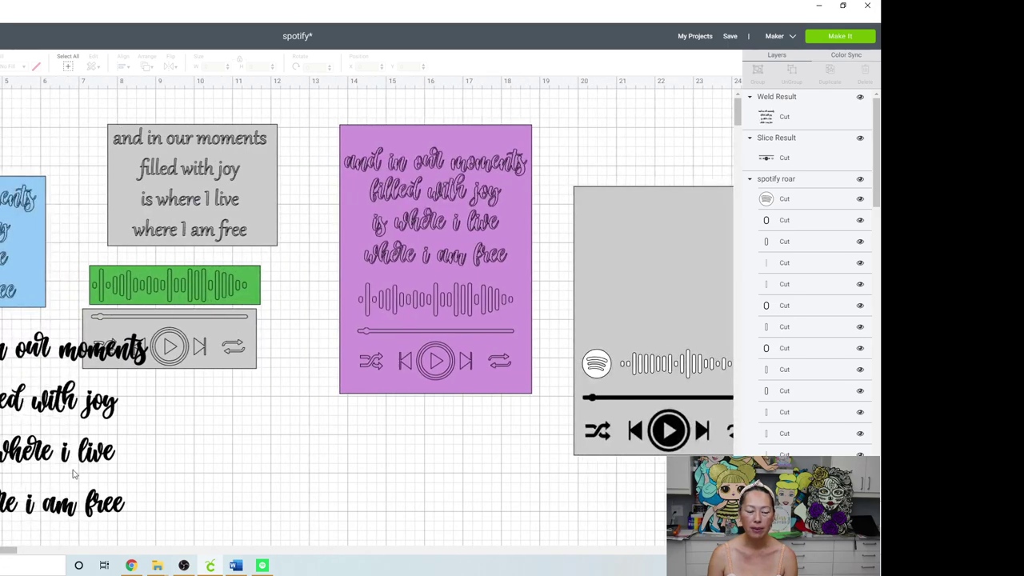
{"action": "left_click_drag", "start_coordinate": [160, 388], "coordinate": [752, 269]}
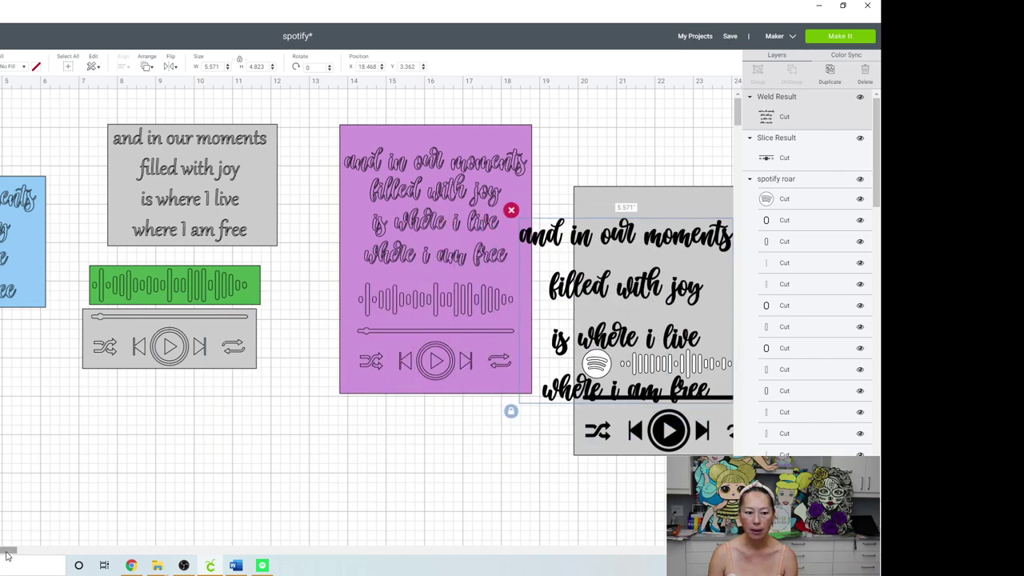
{"action": "scroll", "coordinate": [7, 552], "scroll_direction": "right", "scroll_amount": 5}
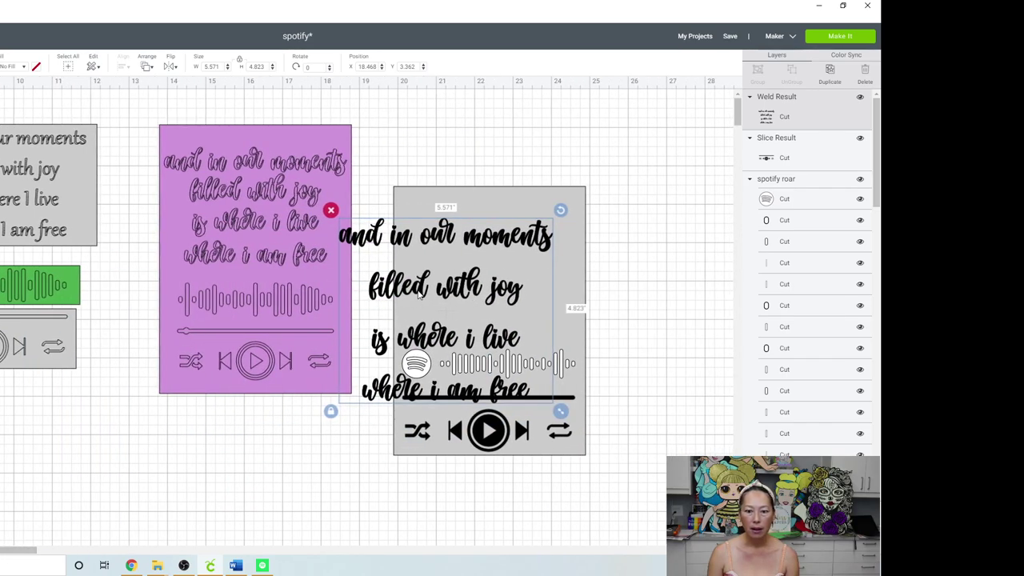
{"action": "left_click_drag", "start_coordinate": [419, 295], "coordinate": [479, 268]}
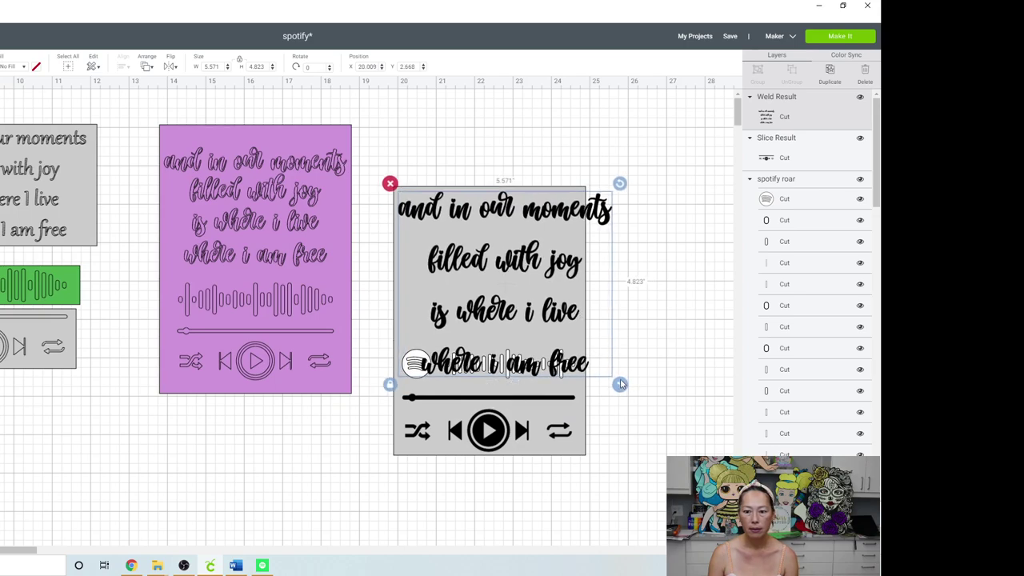
{"action": "left_click_drag", "start_coordinate": [622, 386], "coordinate": [558, 331]}
{"action": "left_click_drag", "start_coordinate": [497, 246], "coordinate": [500, 257]}
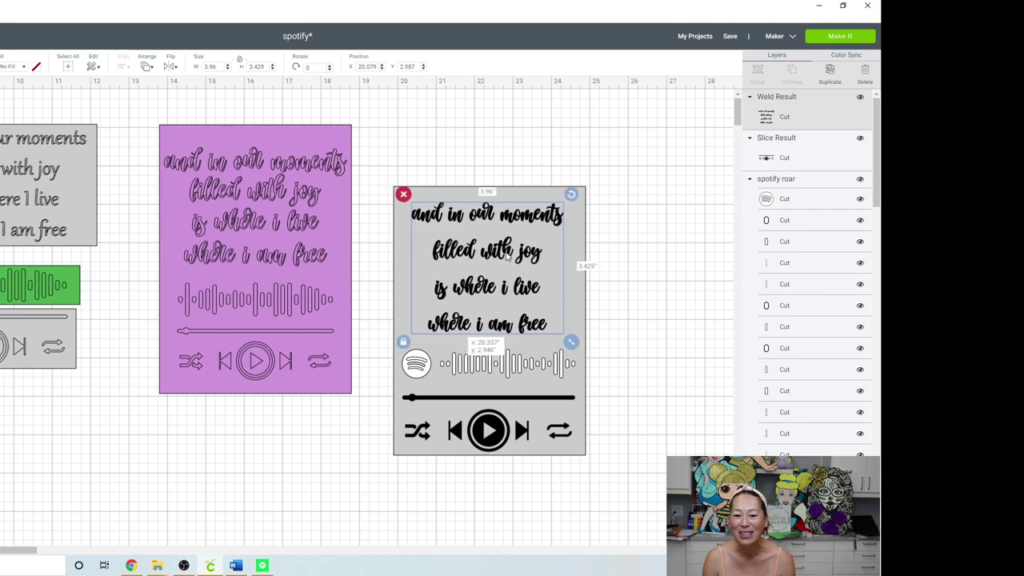
{"action": "left_click_drag", "start_coordinate": [506, 255], "coordinate": [507, 256]}
Set the lyrics width to 4.25 inches and select the whole grey Spotify plaque.
{"action": "left_click", "coordinate": [218, 68]}
{"action": "type", "text": "4.25"}
{"action": "key", "text": "Tab"}
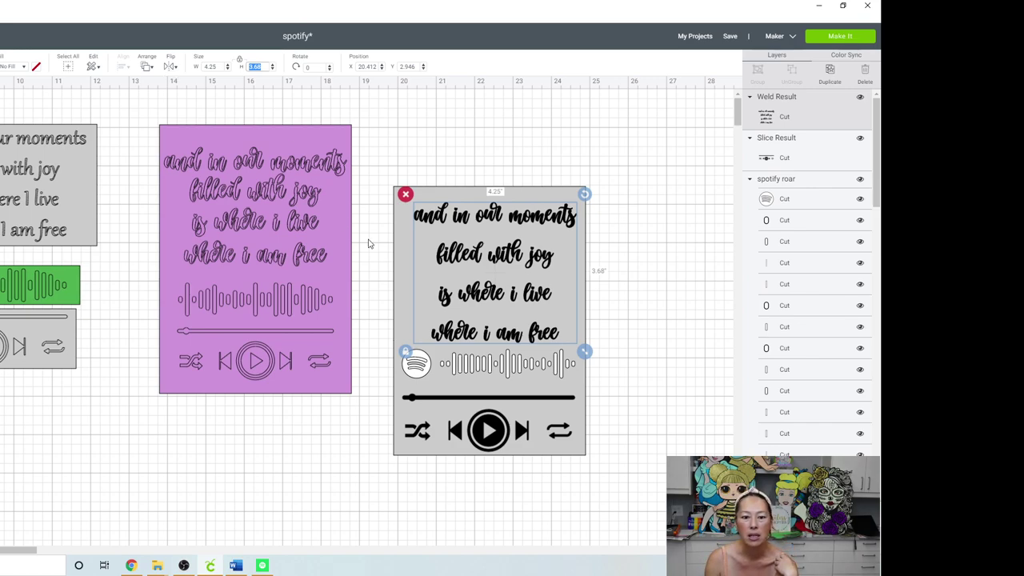
{"action": "left_click", "coordinate": [520, 467]}
{"action": "left_click_drag", "start_coordinate": [604, 487], "coordinate": [384, 153]}
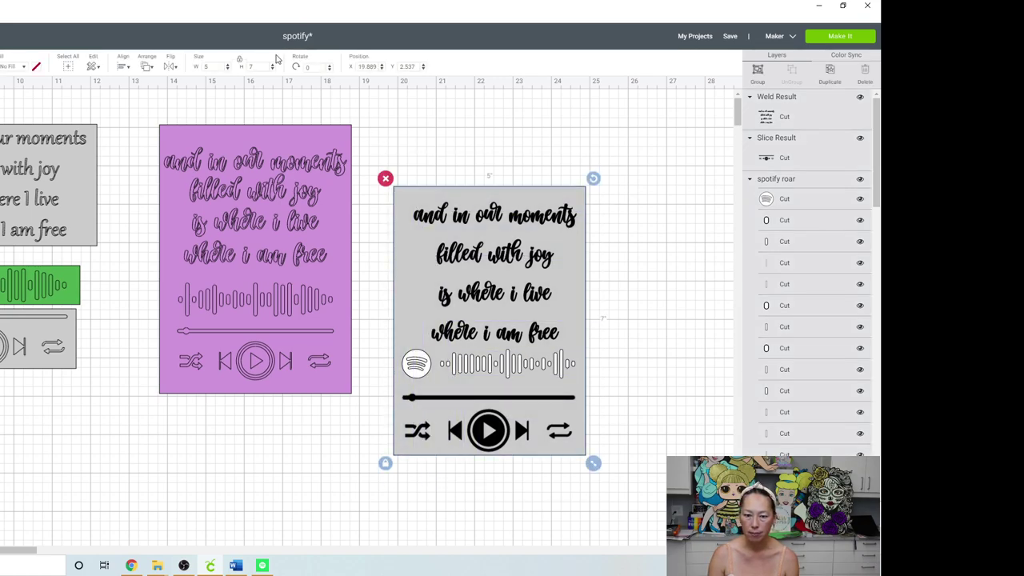
Duplicate the grey Spotify plaque and move the copy away from the original.
{"action": "left_click", "coordinate": [125, 70]}
{"action": "left_click", "coordinate": [141, 119]}
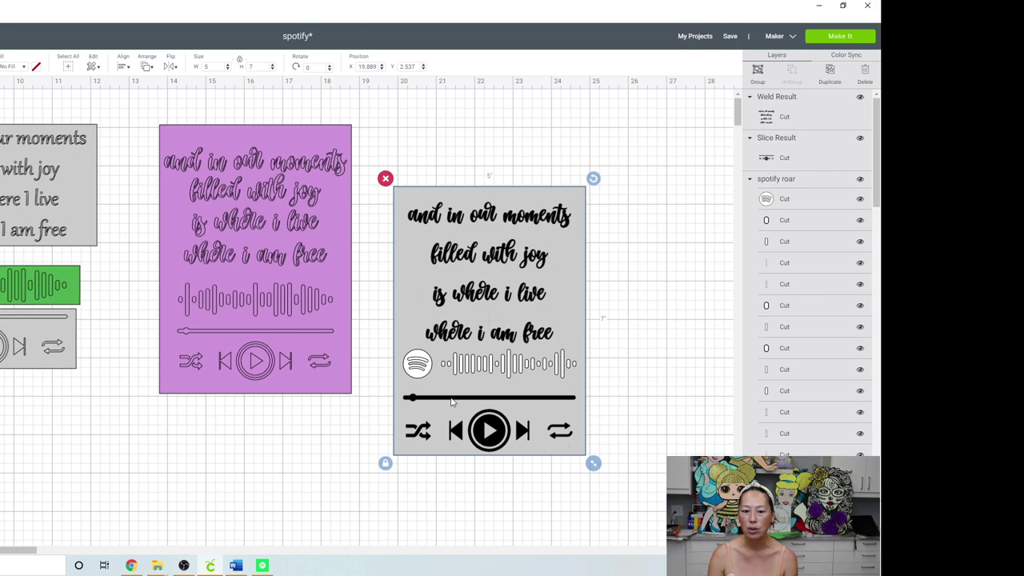
{"action": "left_click", "coordinate": [830, 75]}
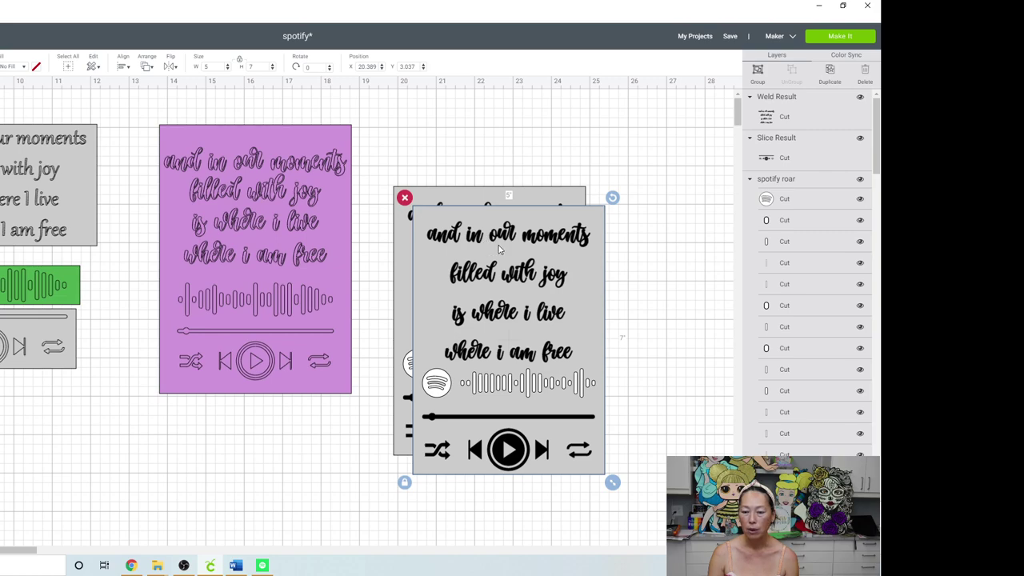
{"action": "left_click_drag", "start_coordinate": [483, 238], "coordinate": [280, 412]}
{"action": "scroll", "coordinate": [284, 339], "scroll_direction": "down", "scroll_amount": 2}
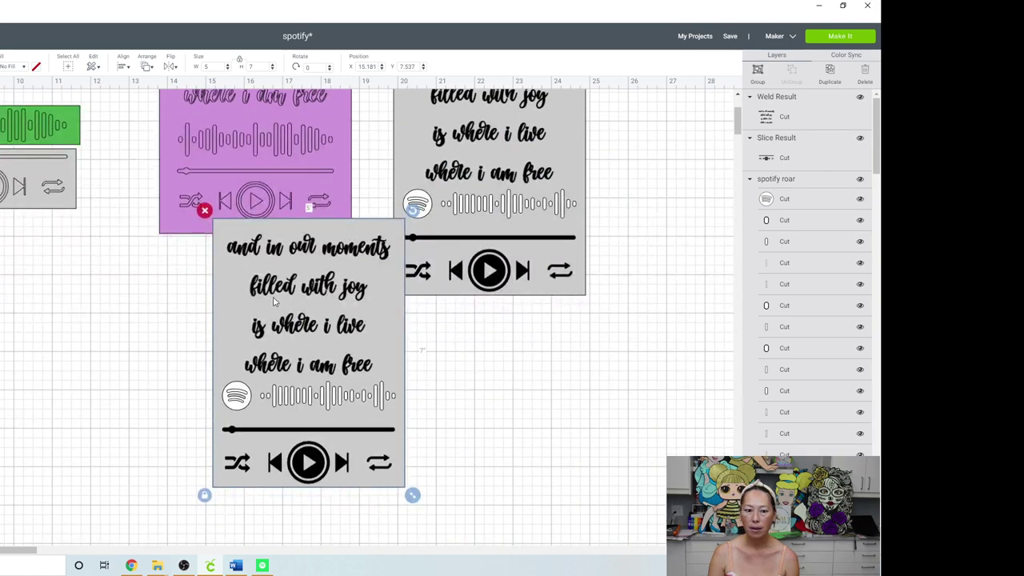
{"action": "left_click_drag", "start_coordinate": [276, 302], "coordinate": [238, 364]}
{"action": "scroll", "coordinate": [286, 302], "scroll_direction": "up", "scroll_amount": 1}
{"action": "scroll", "coordinate": [286, 302], "scroll_direction": "up", "scroll_amount": 1}
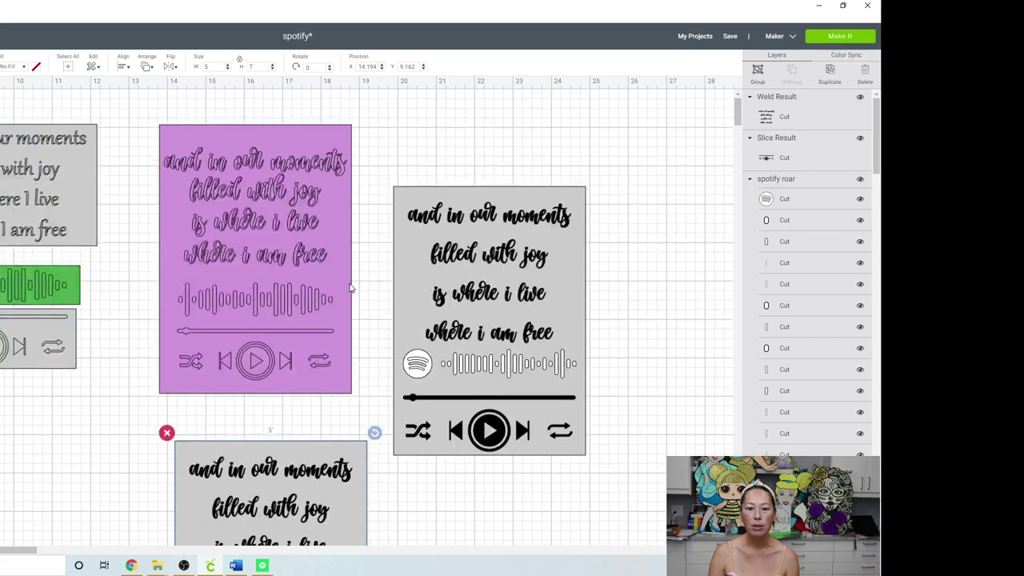
{"action": "left_click", "coordinate": [357, 288]}
Delete the purple plaque with its leftover pieces and the blue plaque.
{"action": "left_click_drag", "start_coordinate": [362, 374], "coordinate": [3, 212]}
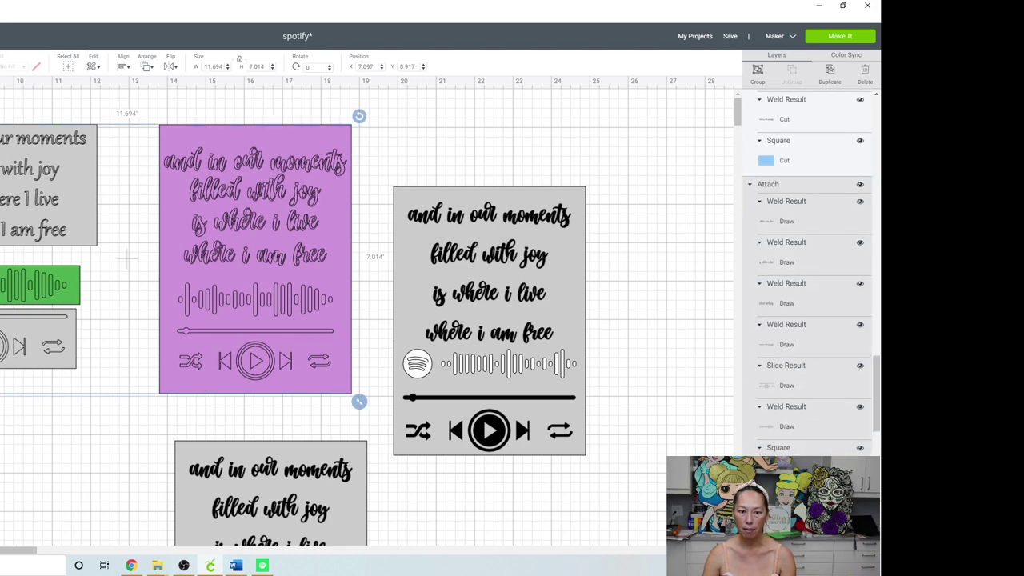
{"action": "key", "text": "Delete"}
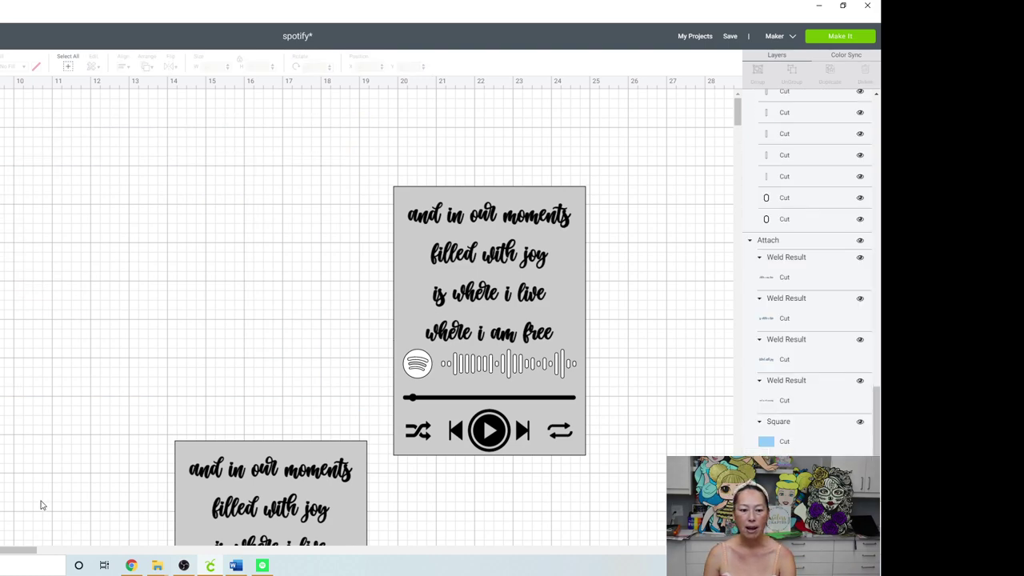
{"action": "left_click_drag", "start_coordinate": [28, 550], "coordinate": [1, 550]}
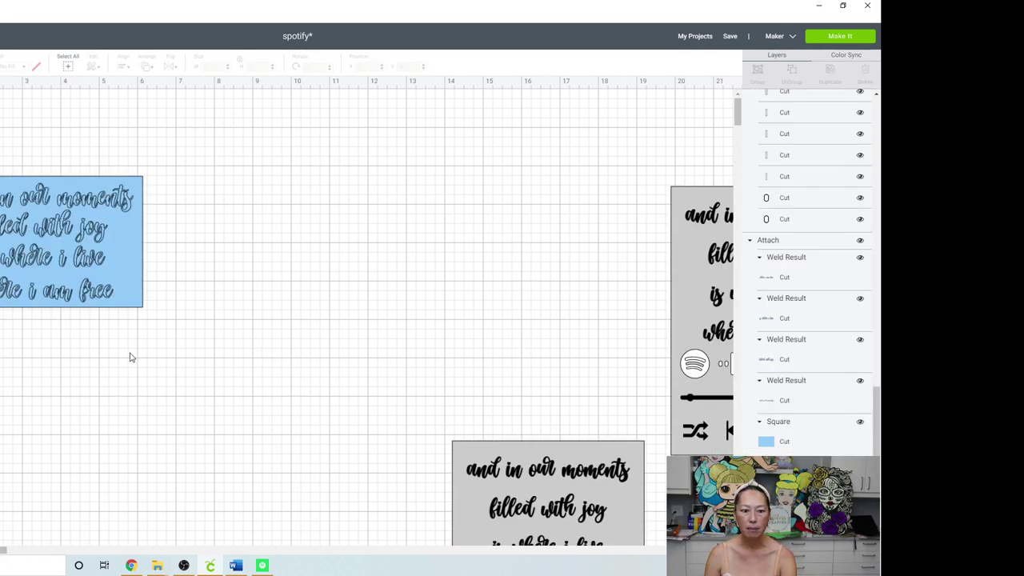
{"action": "left_click_drag", "start_coordinate": [124, 354], "coordinate": [2, 160]}
{"action": "key", "text": "Delete"}
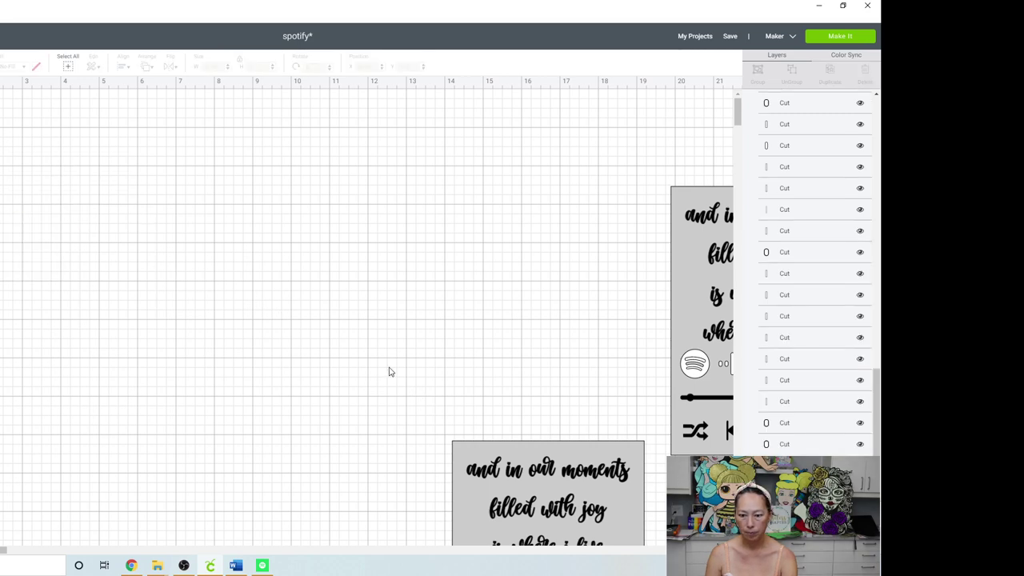
Line the copied plaque up side by side with the original.
{"action": "scroll", "coordinate": [389, 371], "scroll_direction": "down", "scroll_amount": 4}
{"action": "left_click_drag", "start_coordinate": [379, 266], "coordinate": [637, 541]}
{"action": "left_click_drag", "start_coordinate": [630, 457], "coordinate": [603, 276]}
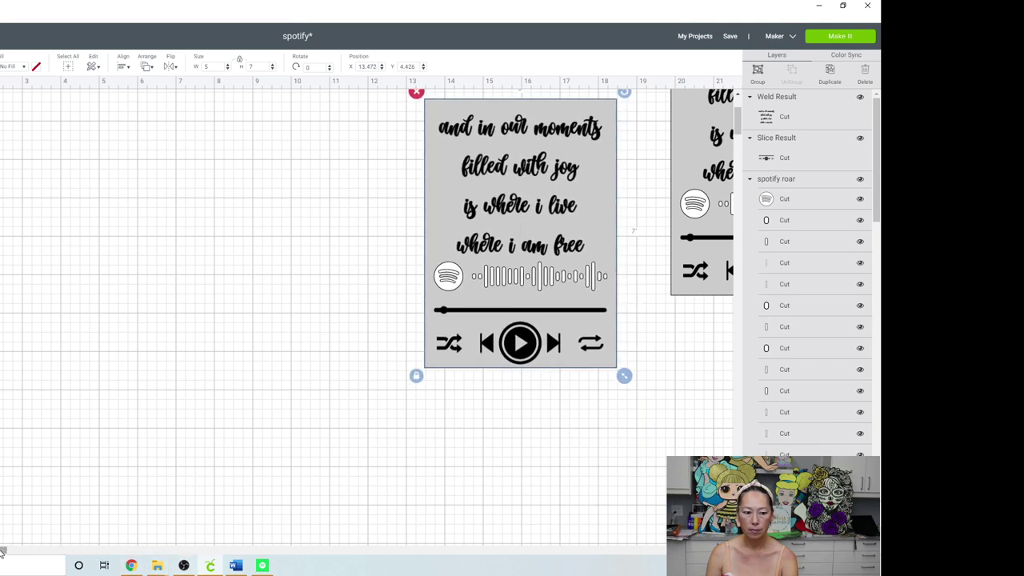
{"action": "scroll", "coordinate": [2, 552], "scroll_direction": "right", "scroll_amount": 7}
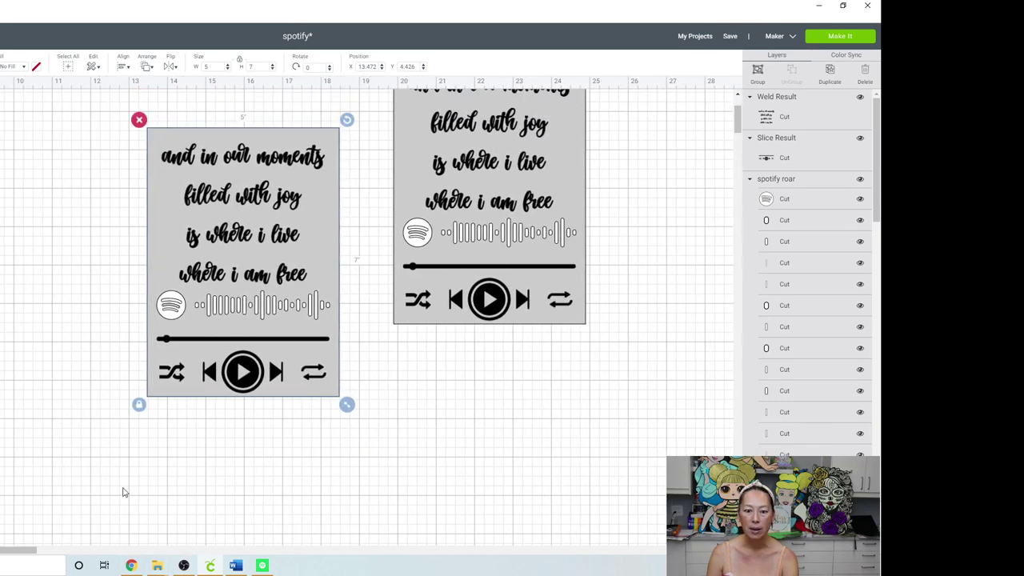
{"action": "scroll", "coordinate": [122, 492], "scroll_direction": "up", "scroll_amount": 3}
{"action": "left_click_drag", "start_coordinate": [248, 499], "coordinate": [269, 432]}
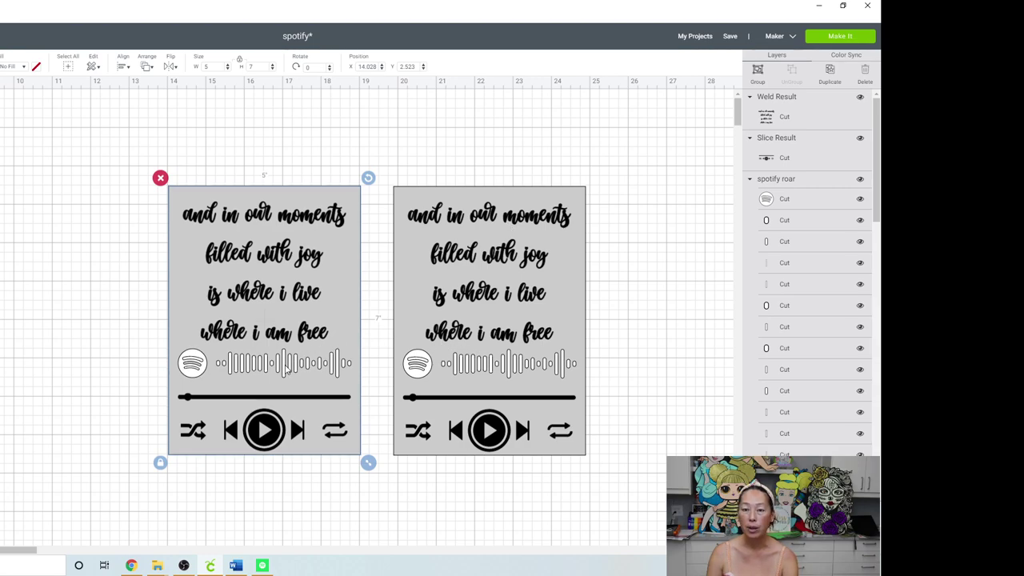
Switch the left plaque's lyrics, Spotify code and player controls from Cut to Draw.
{"action": "left_click", "coordinate": [124, 369]}
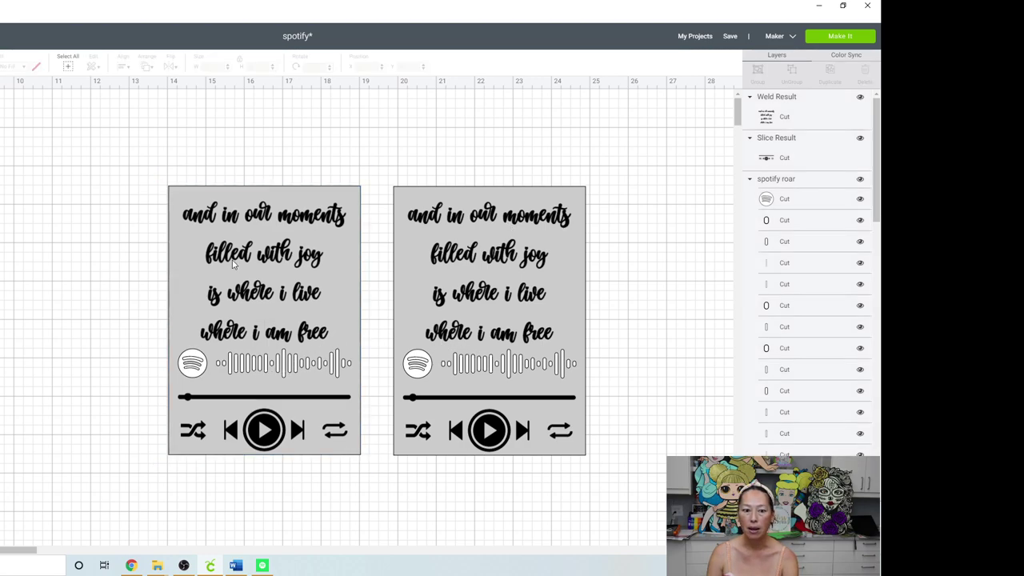
{"action": "left_click", "coordinate": [265, 213]}
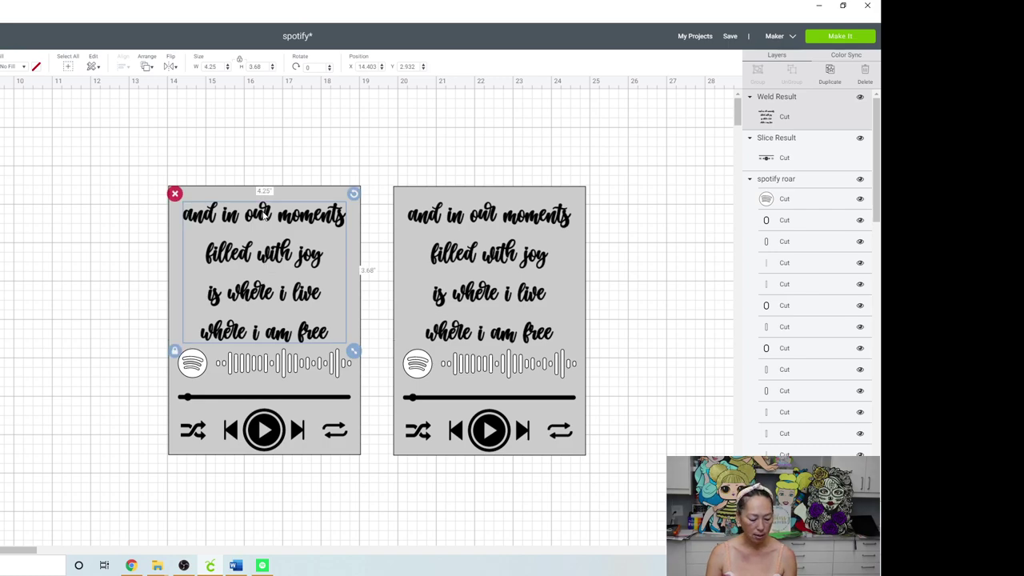
{"action": "left_click", "coordinate": [261, 364], "text": "shift"}
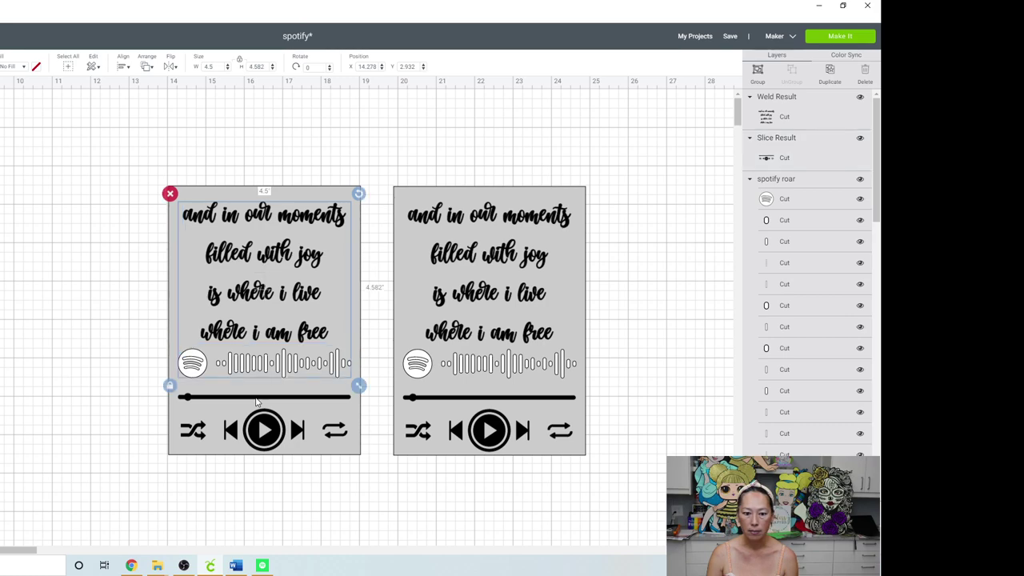
{"action": "left_click", "coordinate": [257, 400], "text": "shift"}
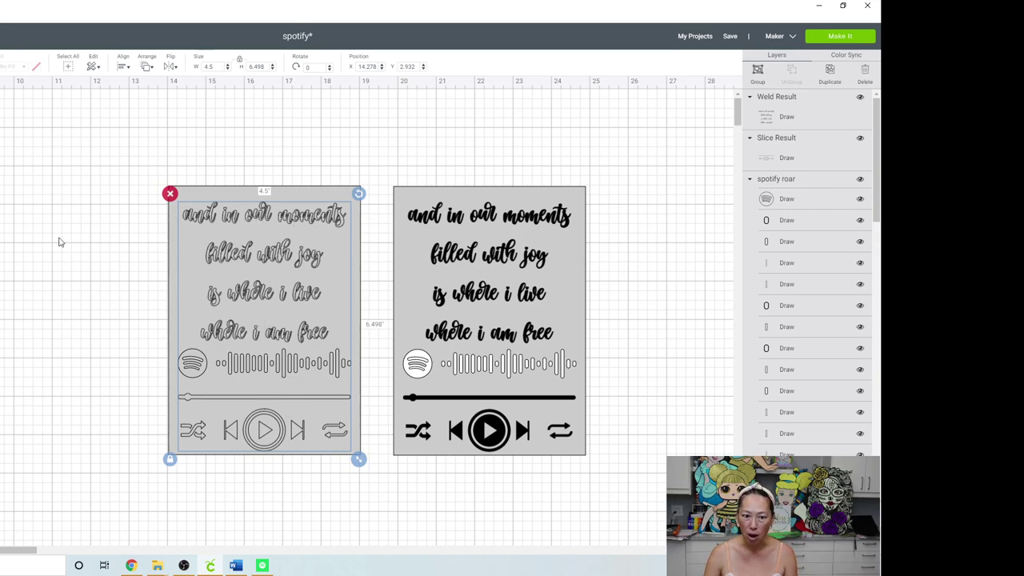
{"action": "left_click", "coordinate": [91, 310]}
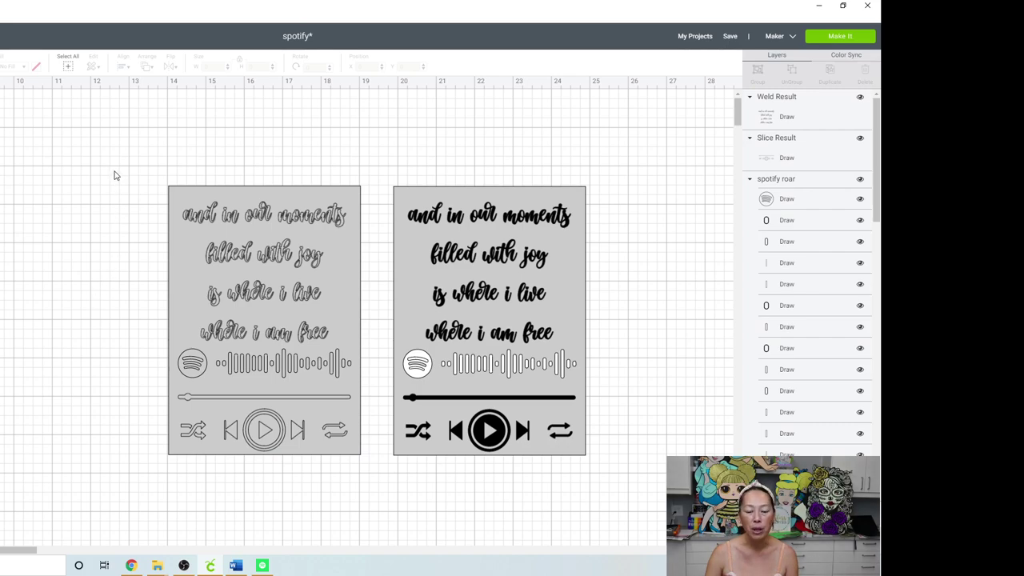
{"action": "left_click", "coordinate": [170, 195]}
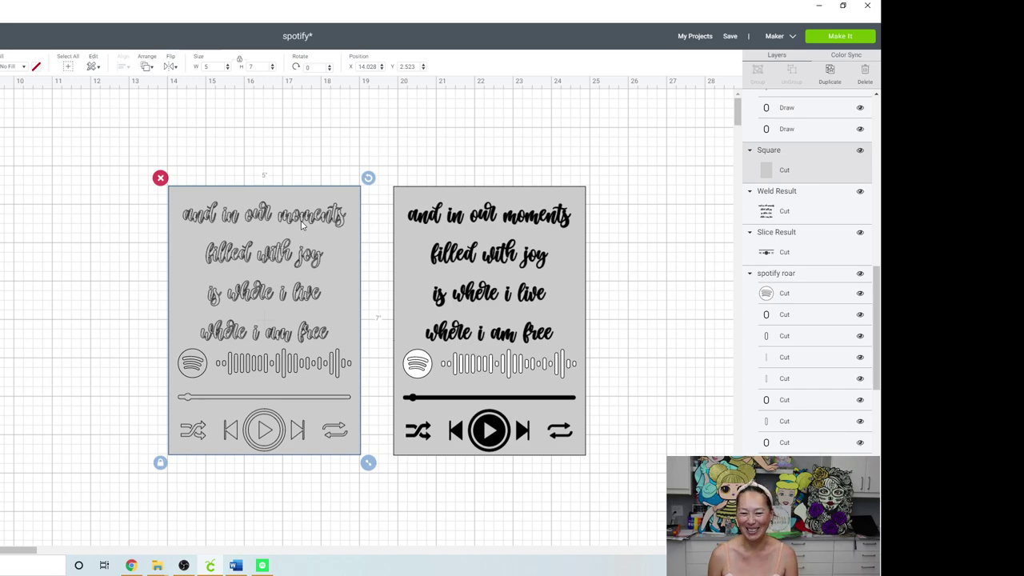
Attach the left drawn guide to its rectangle and delete the right plaque's grey backing.
{"action": "left_click", "coordinate": [151, 166]}
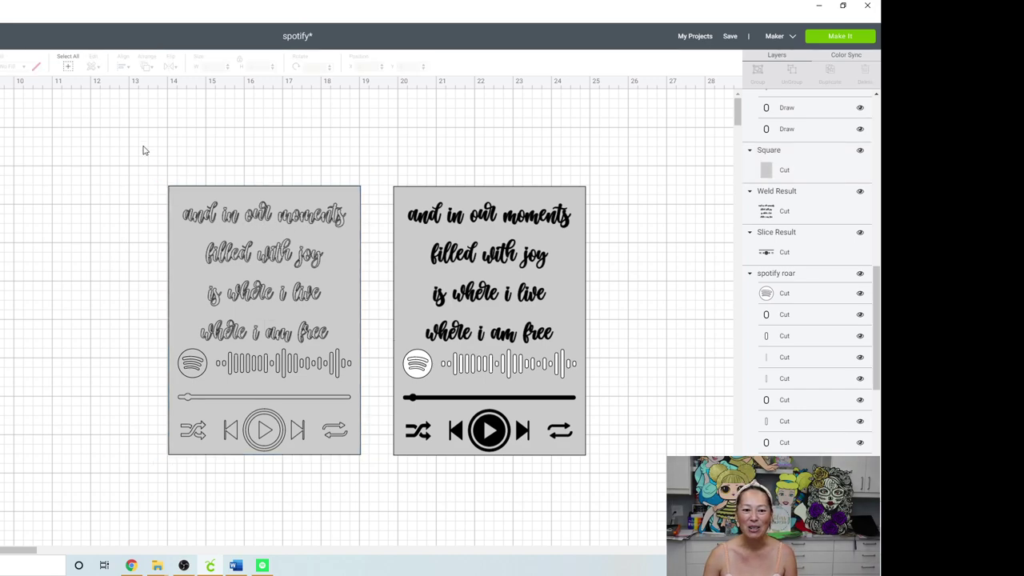
{"action": "left_click_drag", "start_coordinate": [142, 145], "coordinate": [292, 508]}
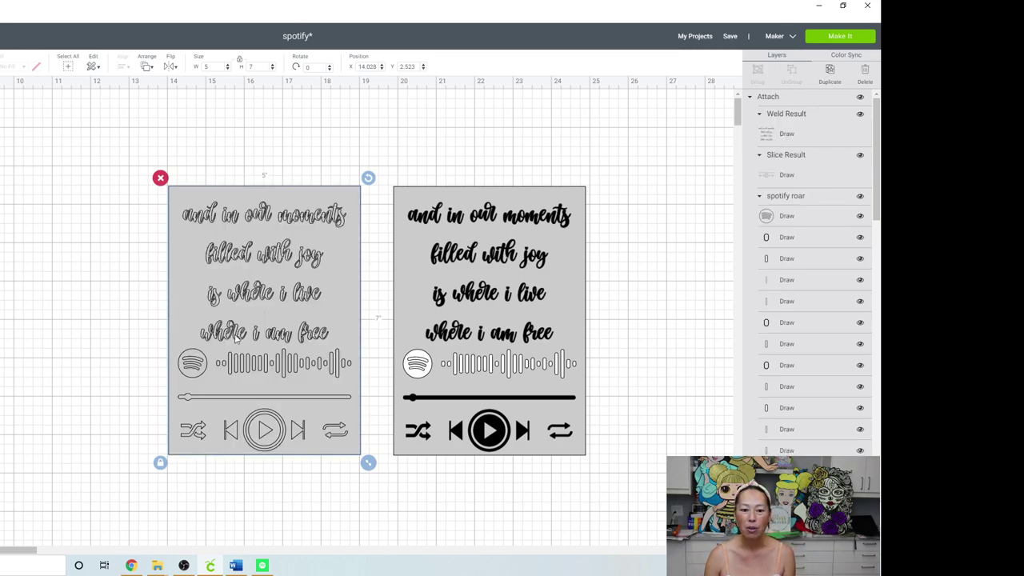
{"action": "left_click", "coordinate": [560, 270]}
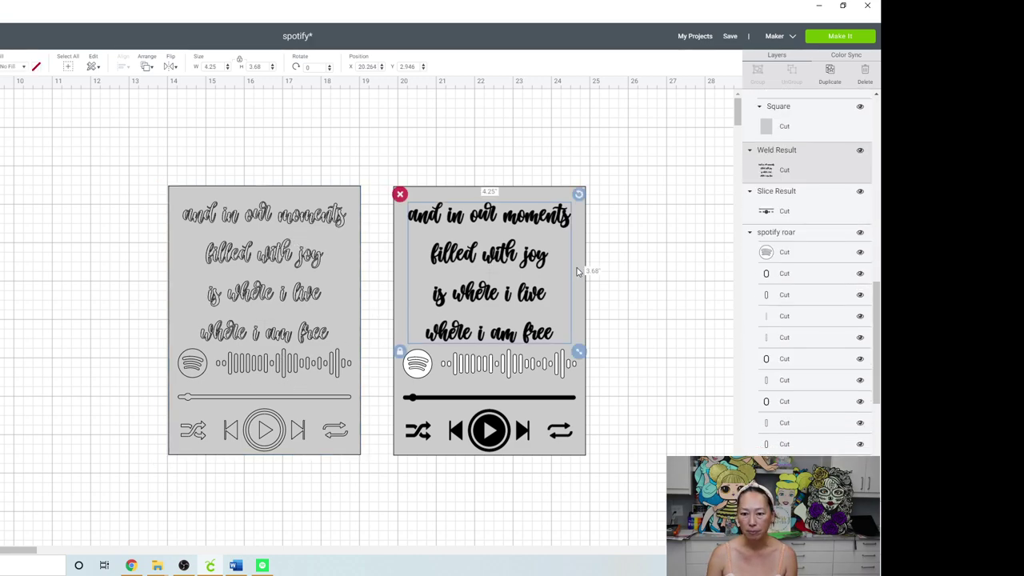
{"action": "left_click", "coordinate": [577, 270]}
{"action": "left_click_drag", "start_coordinate": [581, 270], "coordinate": [704, 252]}
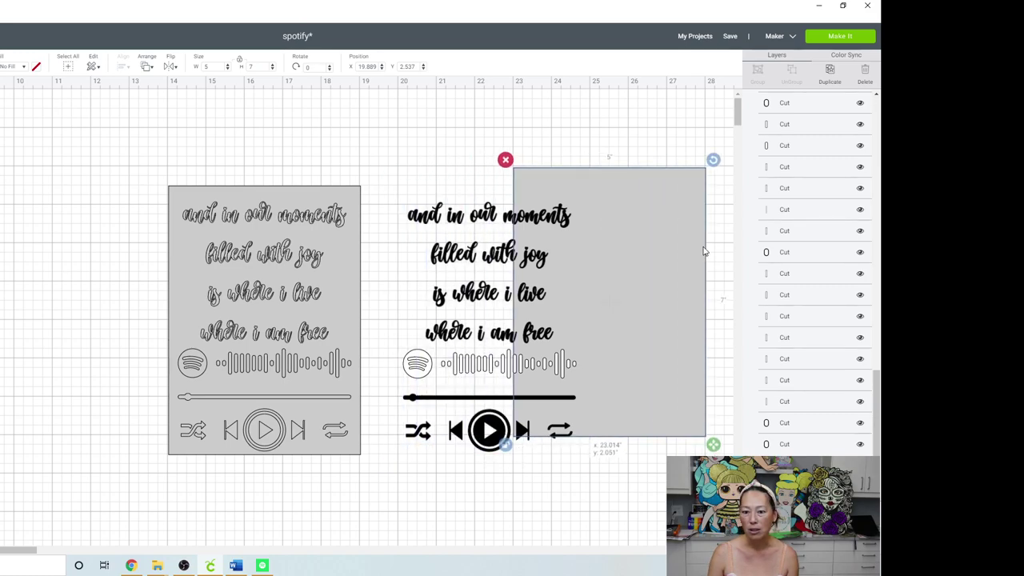
{"action": "left_click", "coordinate": [509, 161]}
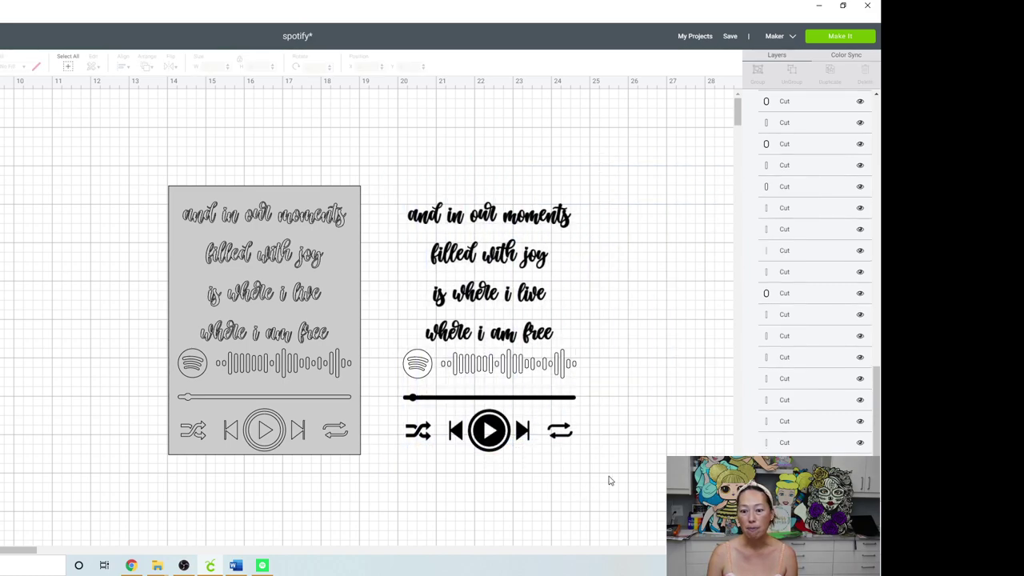
Fill the right black design's Spotify code solid black.
{"action": "left_click_drag", "start_coordinate": [609, 480], "coordinate": [398, 192]}
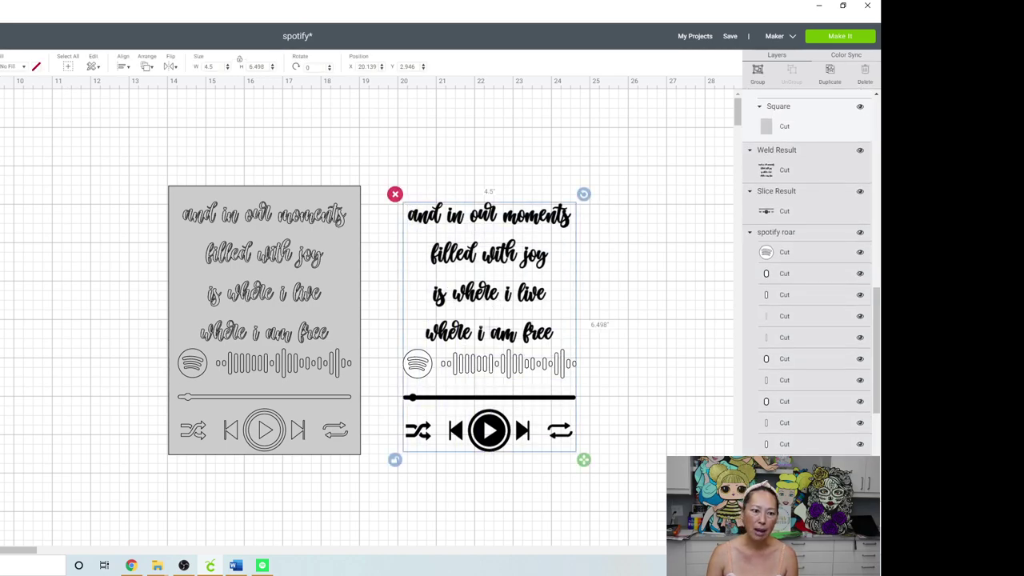
{"action": "left_click", "coordinate": [36, 67]}
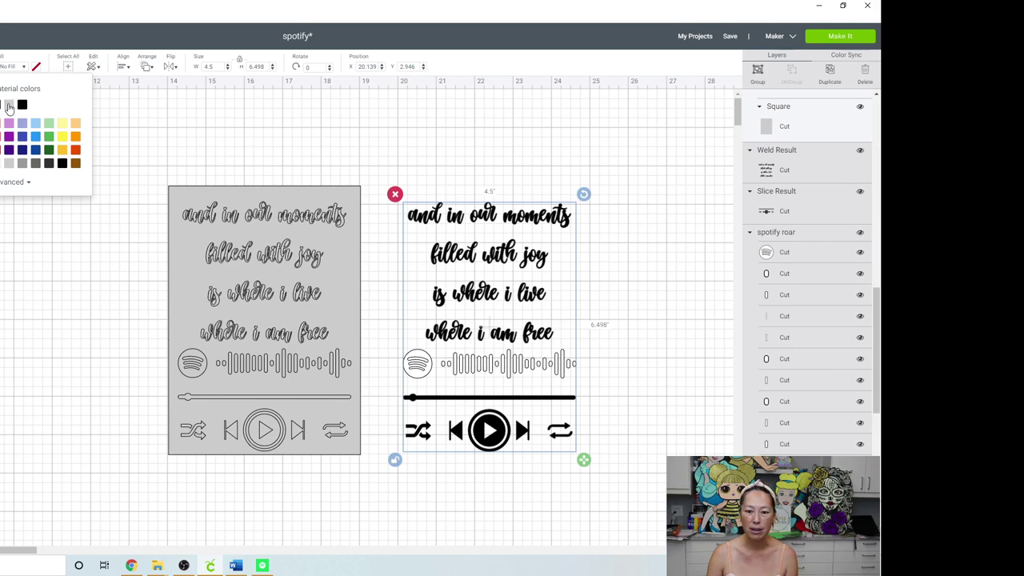
{"action": "left_click", "coordinate": [9, 107]}
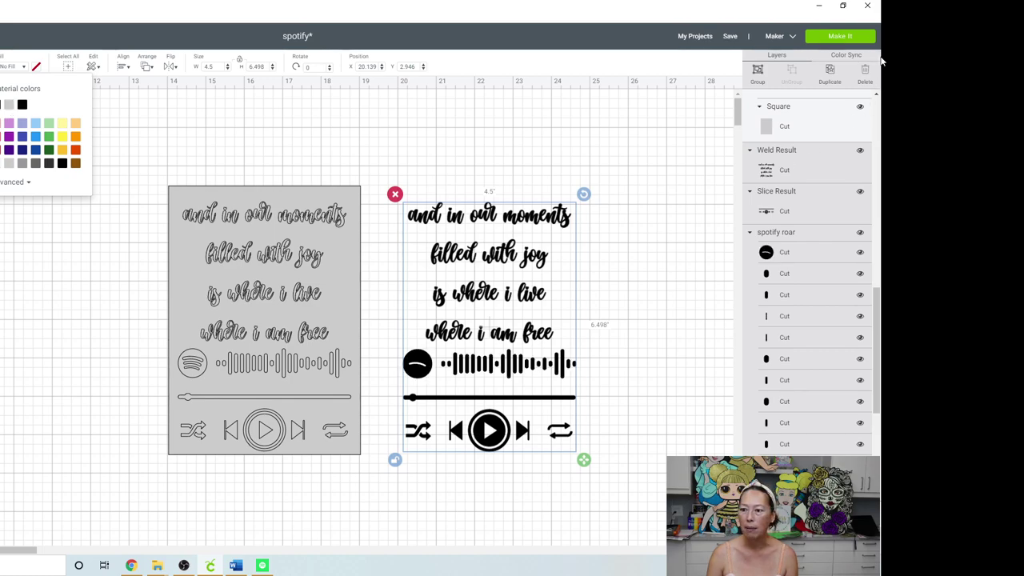
Preview the project on the mats with Make It, then return to the canvas.
{"action": "left_click", "coordinate": [840, 36]}
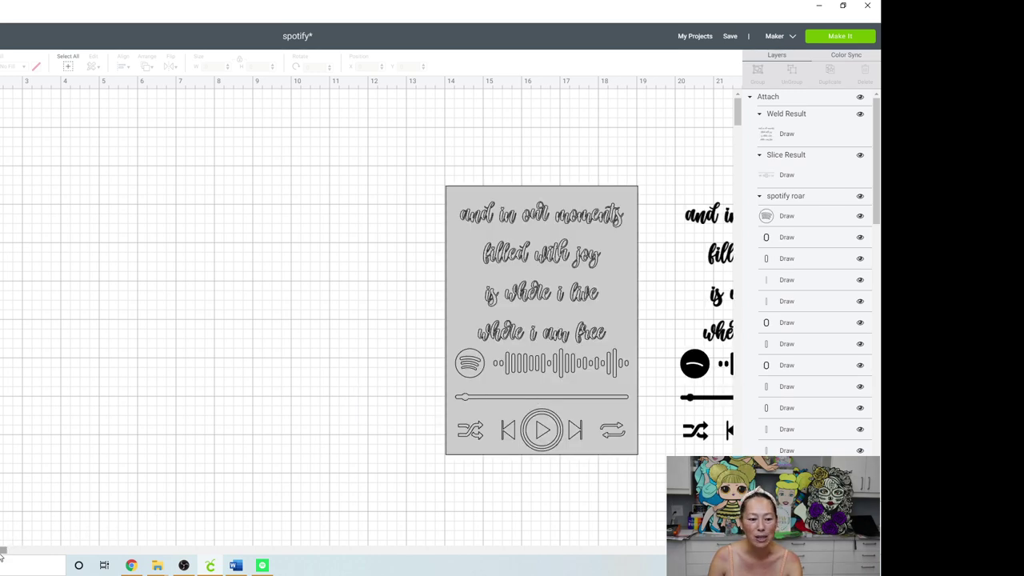
Select the Spotify logo circle and hide its top and bottom stripe contours.
{"action": "scroll", "coordinate": [2, 552], "scroll_direction": "right", "scroll_amount": 10}
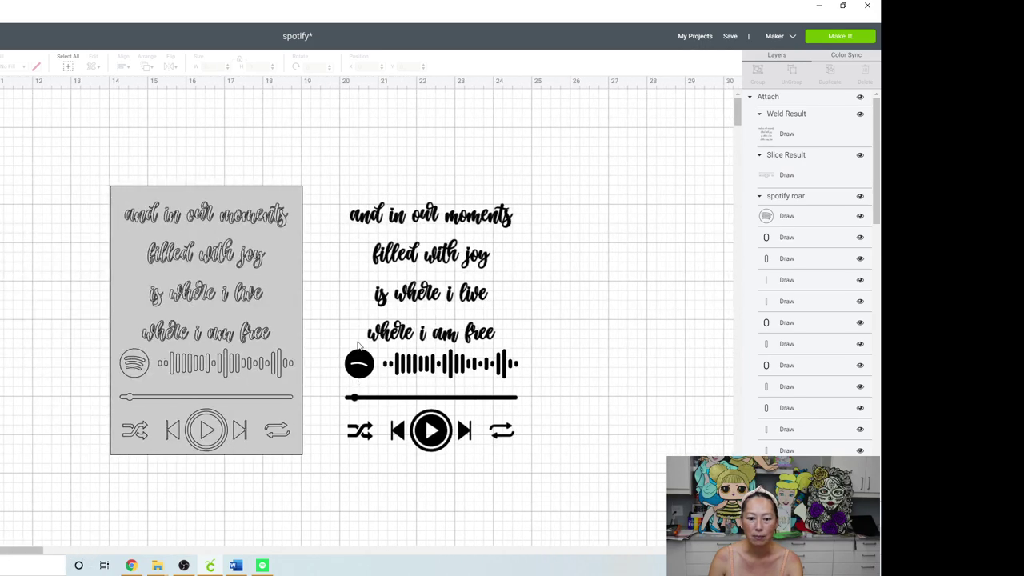
{"action": "left_click", "coordinate": [355, 372]}
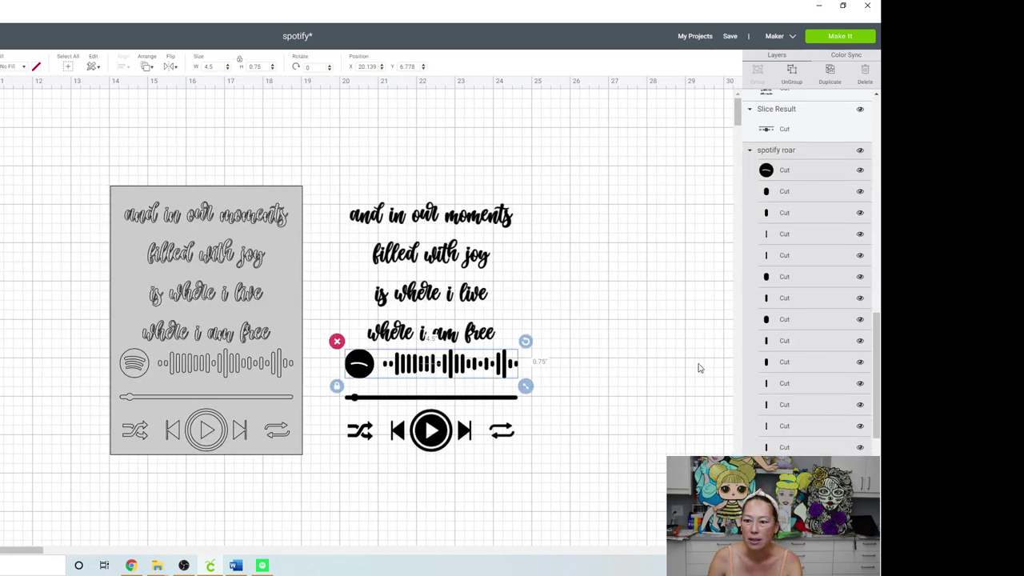
{"action": "left_click", "coordinate": [813, 177]}
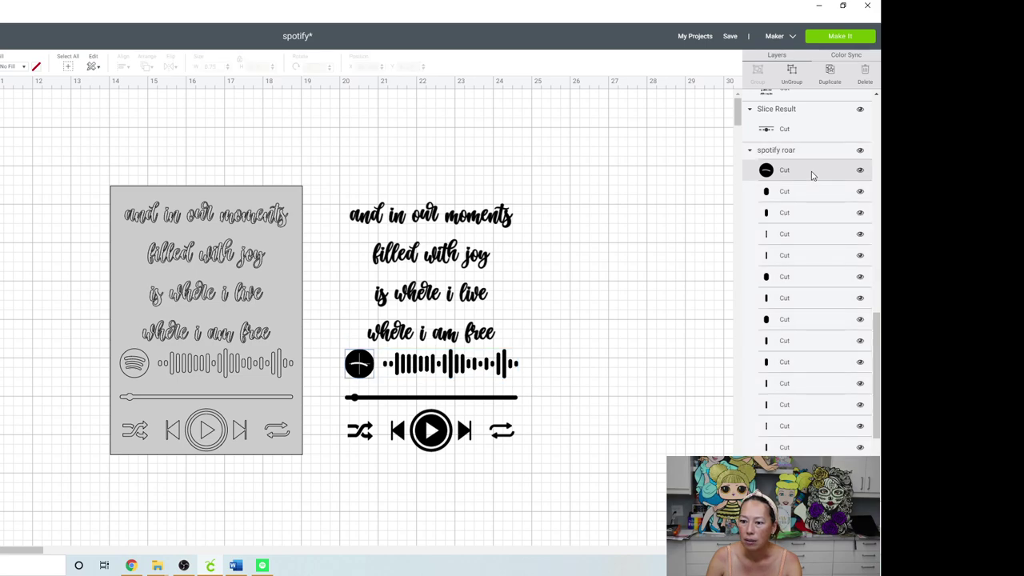
{"action": "left_click", "coordinate": [856, 528]}
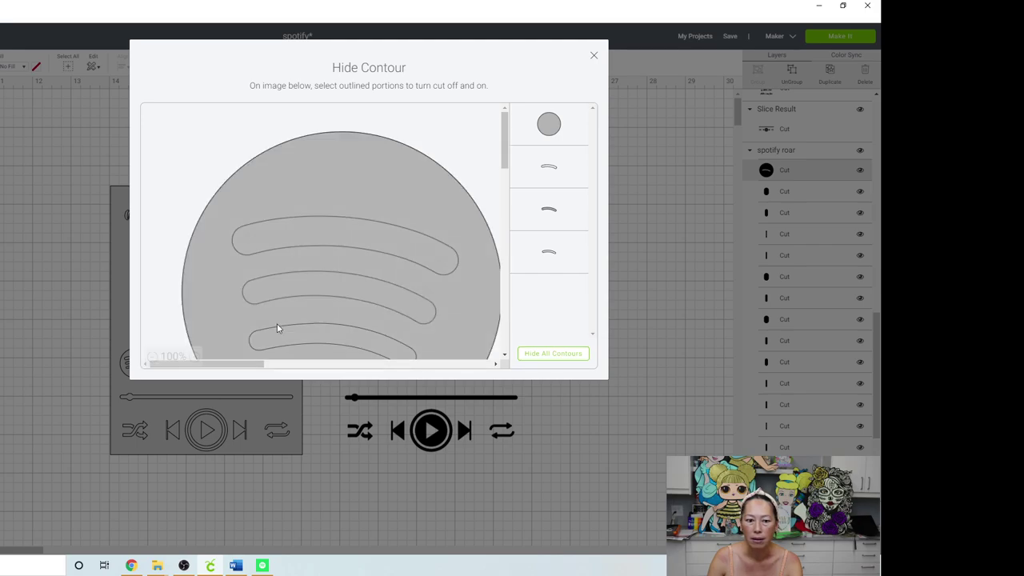
{"action": "left_click", "coordinate": [386, 246]}
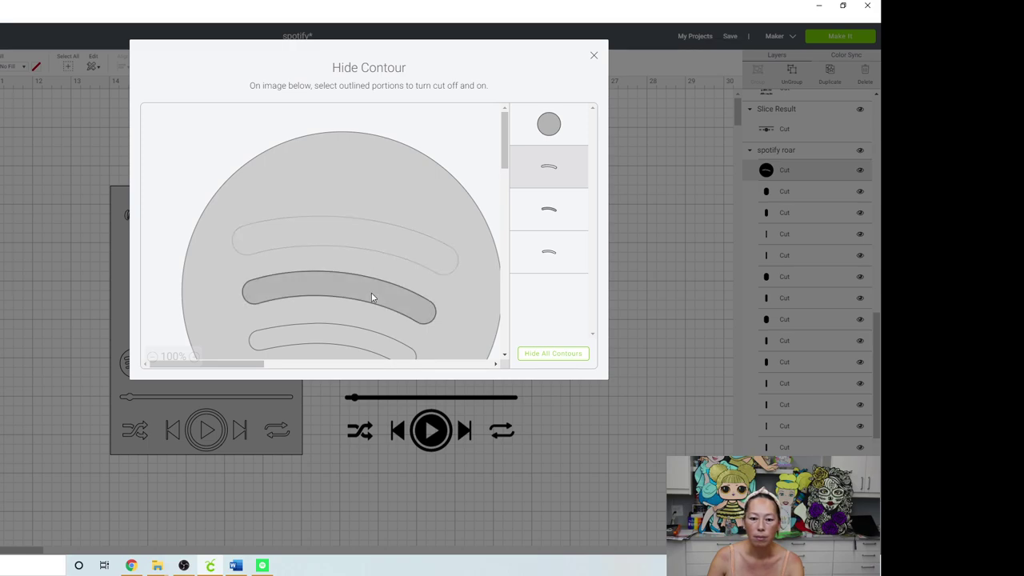
{"action": "left_click", "coordinate": [347, 340]}
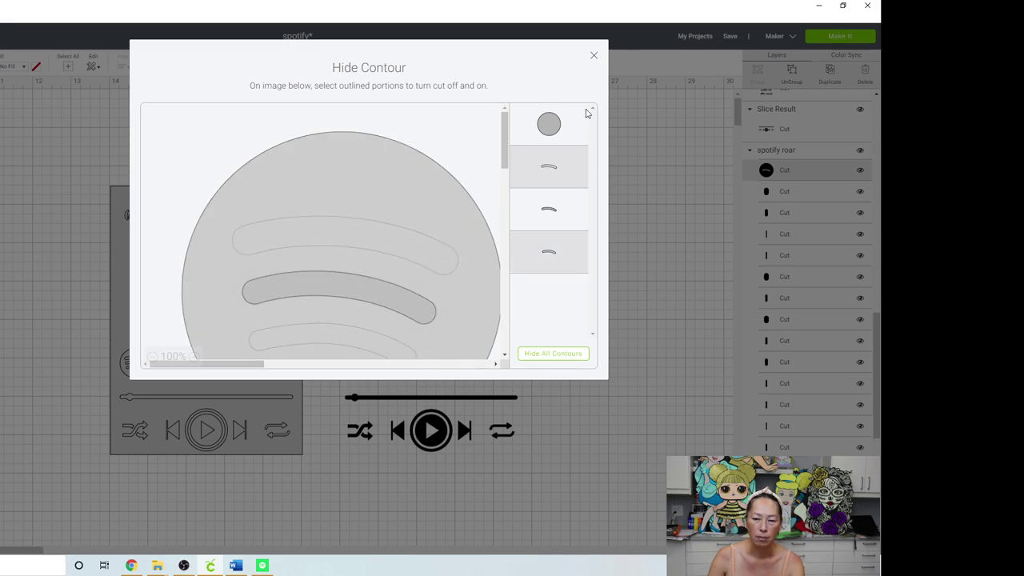
{"action": "left_click", "coordinate": [595, 56]}
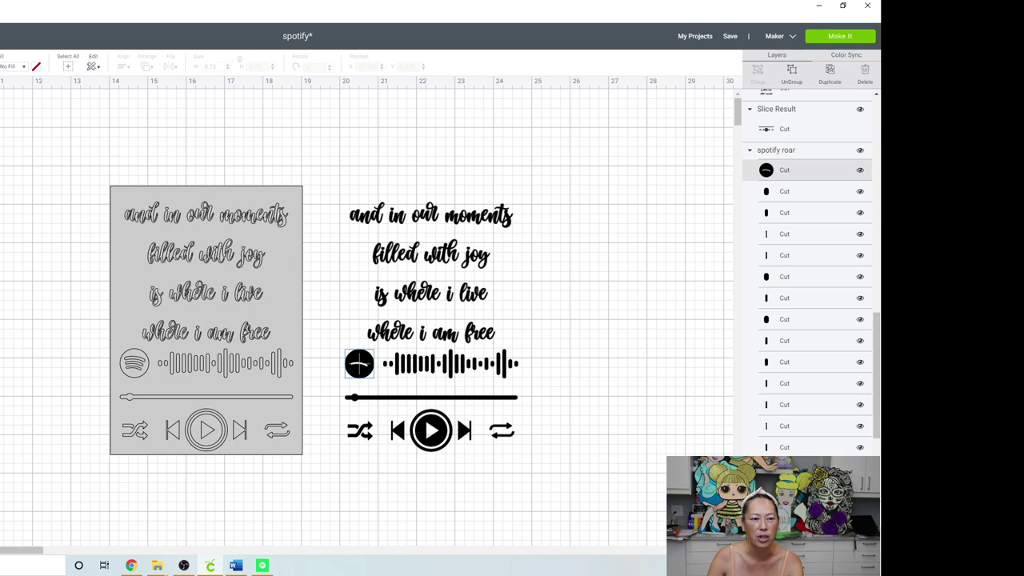
Color the logo circle light purple and restore the top and bottom stripe cuts.
{"action": "left_click", "coordinate": [2, 66]}
{"action": "left_click", "coordinate": [9, 125]}
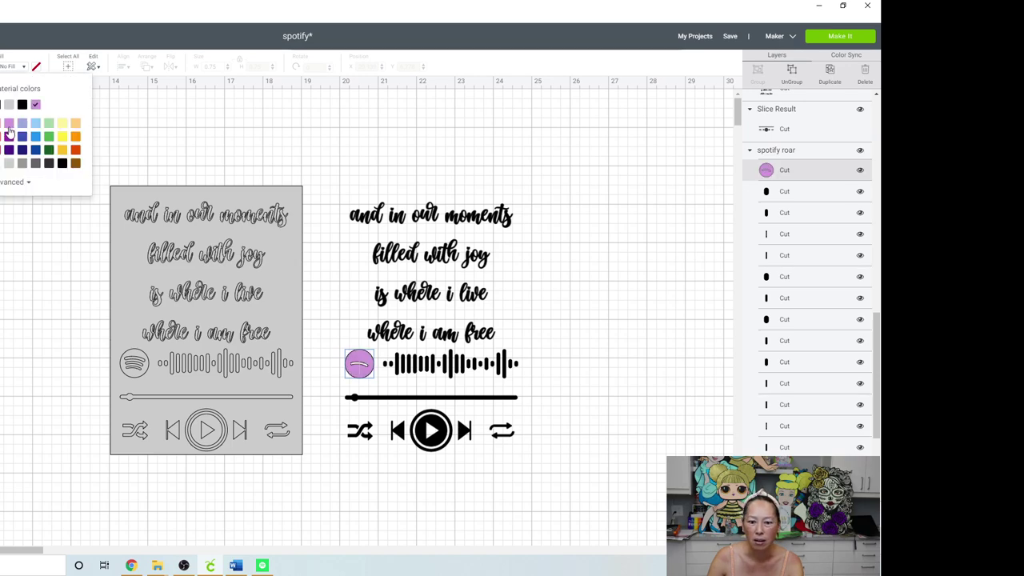
{"action": "left_click", "coordinate": [860, 560]}
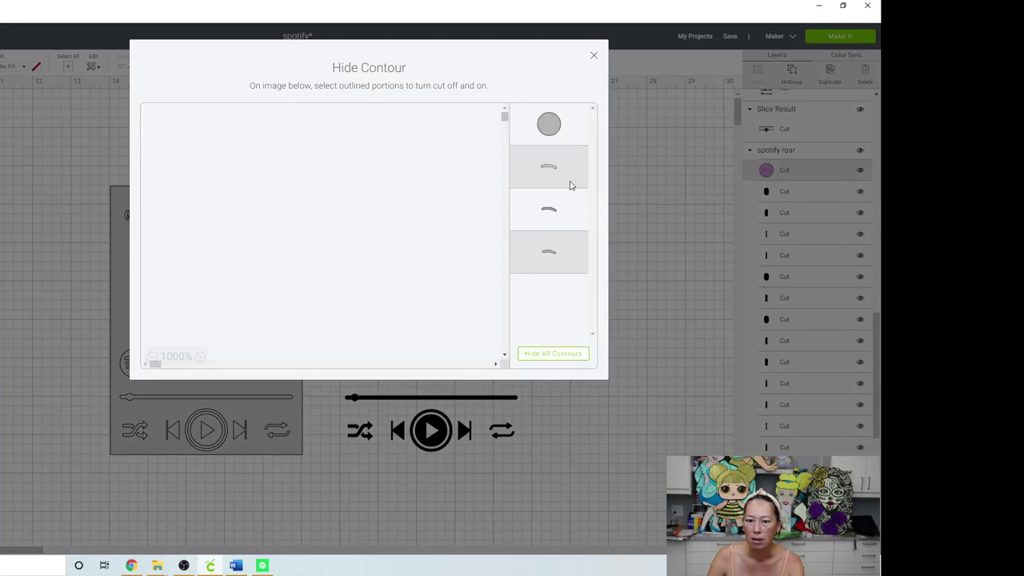
{"action": "left_click", "coordinate": [571, 184]}
{"action": "left_click", "coordinate": [569, 253]}
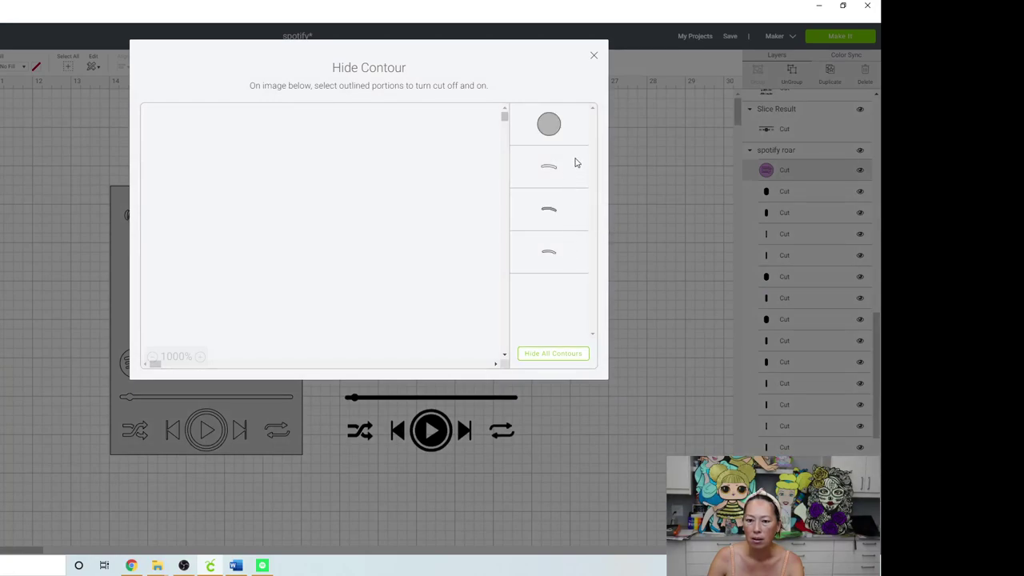
{"action": "left_click", "coordinate": [594, 55]}
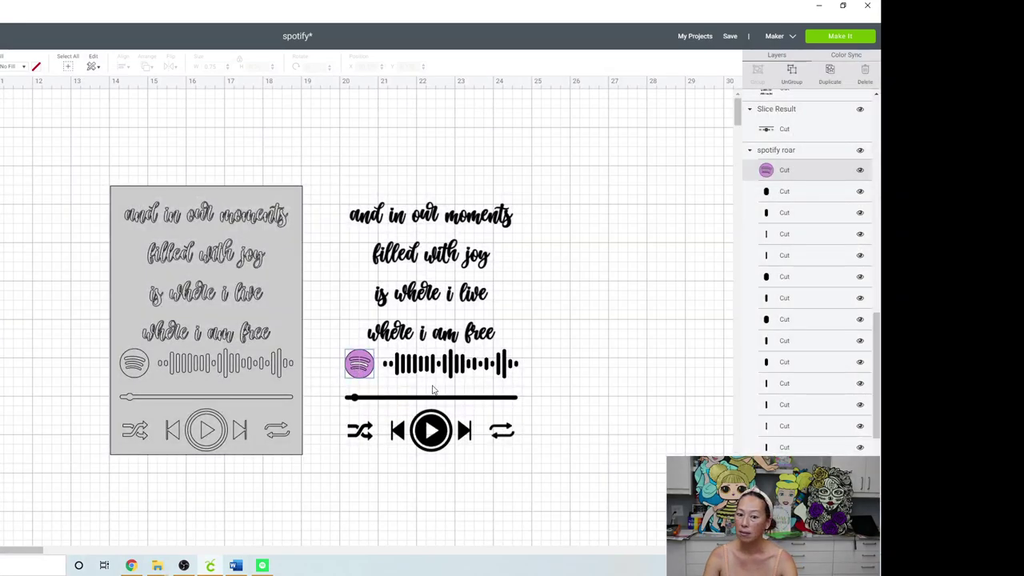
{"action": "left_click", "coordinate": [552, 378]}
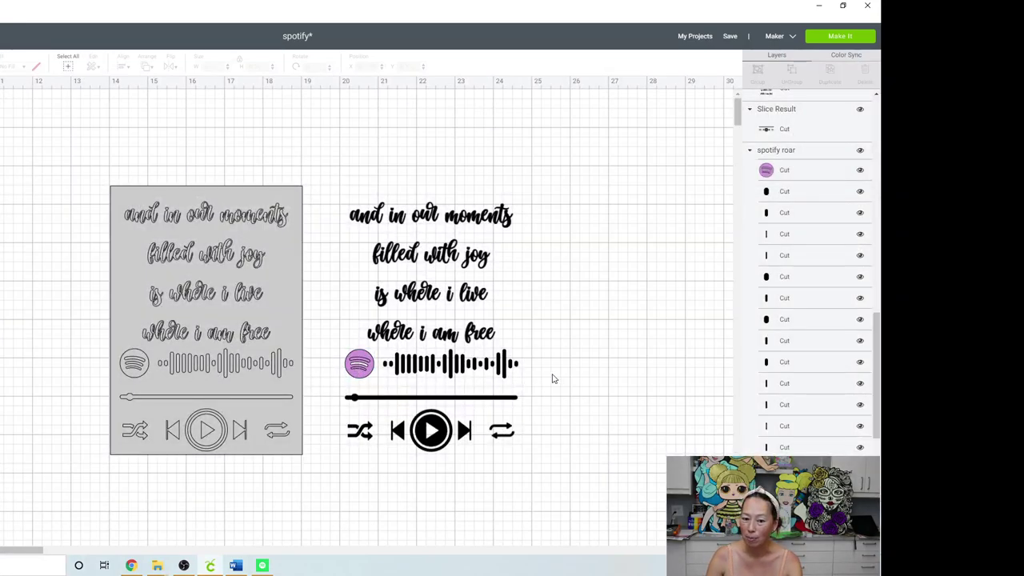
Ungroup the vinyl Spotify logo and waveform row into separate pieces.
{"action": "left_click_drag", "start_coordinate": [552, 376], "coordinate": [344, 374]}
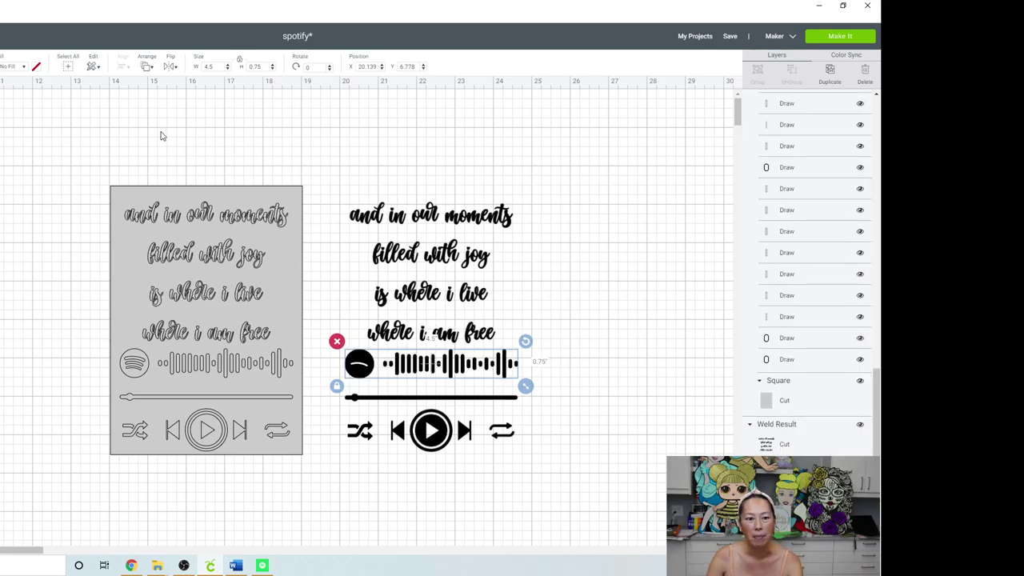
{"action": "left_click", "coordinate": [626, 376]}
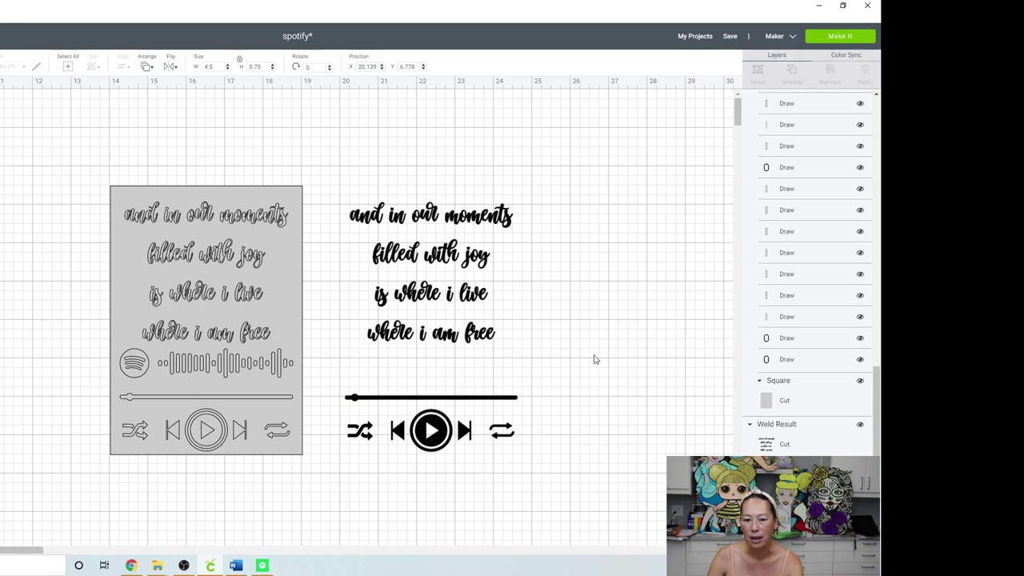
{"action": "left_click_drag", "start_coordinate": [548, 368], "coordinate": [381, 366]}
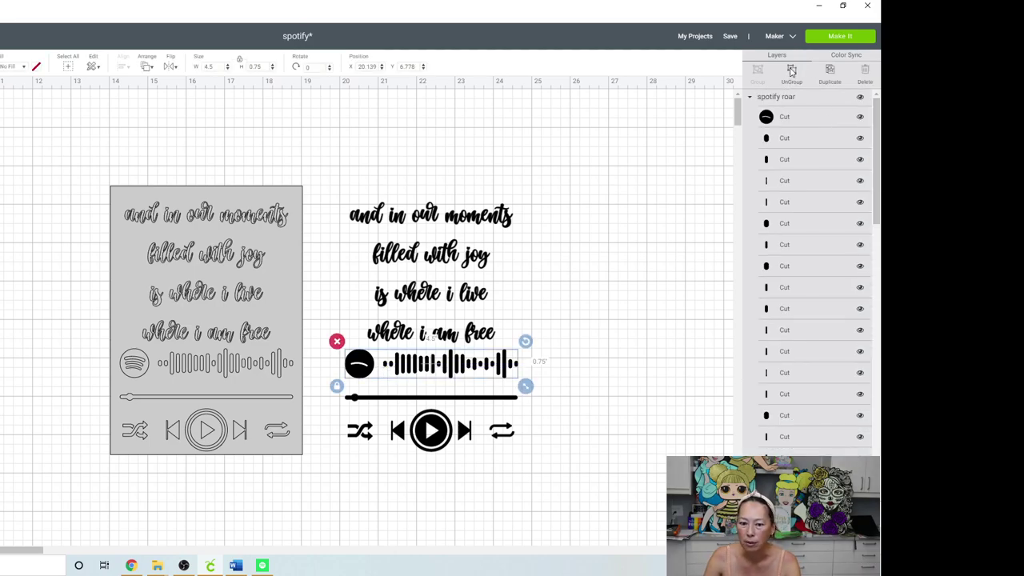
{"action": "left_click", "coordinate": [792, 71]}
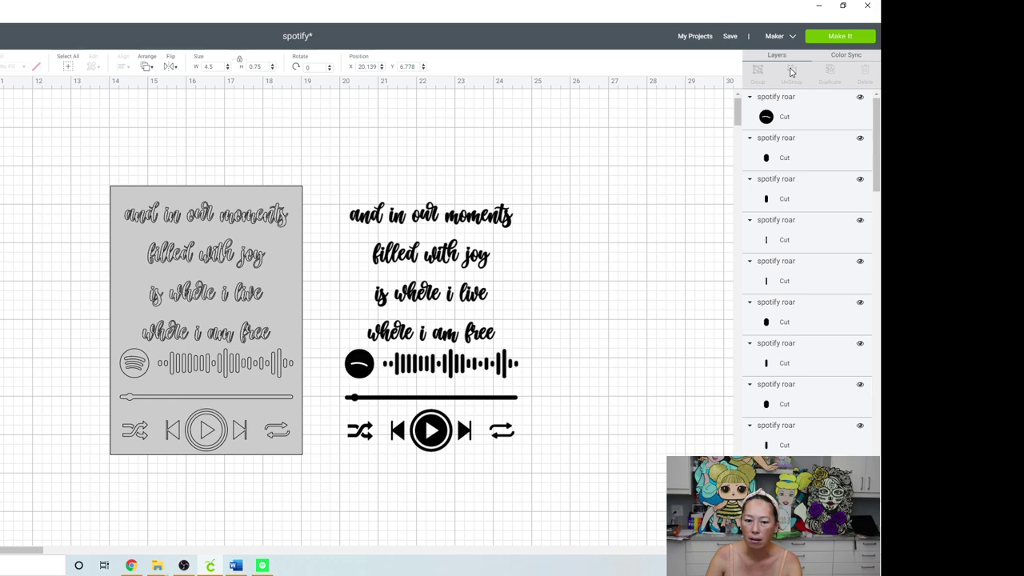
{"action": "scroll", "coordinate": [823, 248], "scroll_direction": "down", "scroll_amount": 3}
{"action": "scroll", "coordinate": [824, 250], "scroll_direction": "down", "scroll_amount": 8}
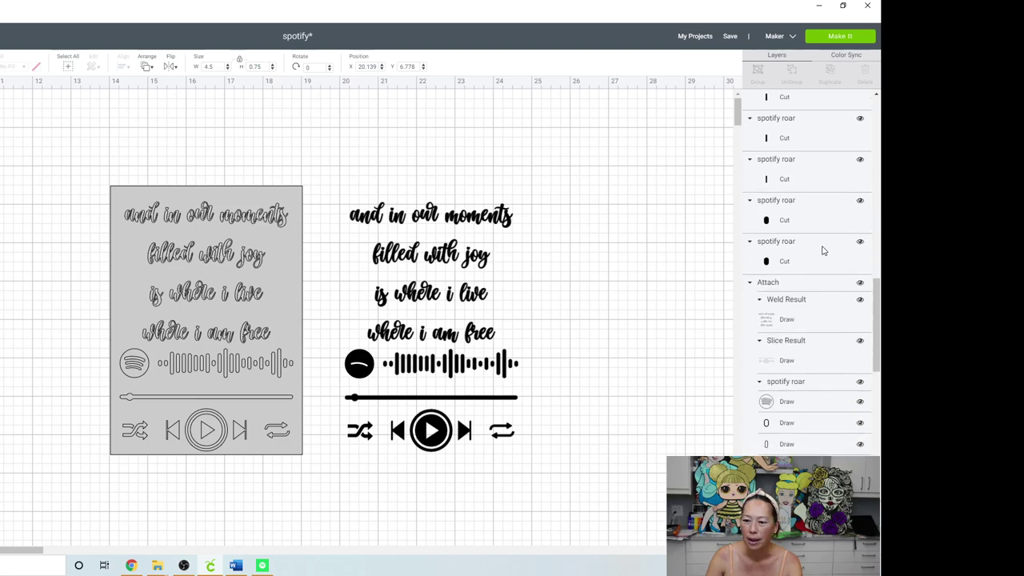
{"action": "scroll", "coordinate": [824, 250], "scroll_direction": "up", "scroll_amount": 5}
{"action": "scroll", "coordinate": [824, 251], "scroll_direction": "up", "scroll_amount": 3}
Toggle the logo circle's Hide/Show All Contours so all stripes cut, and color it purple.
{"action": "left_click", "coordinate": [809, 112]}
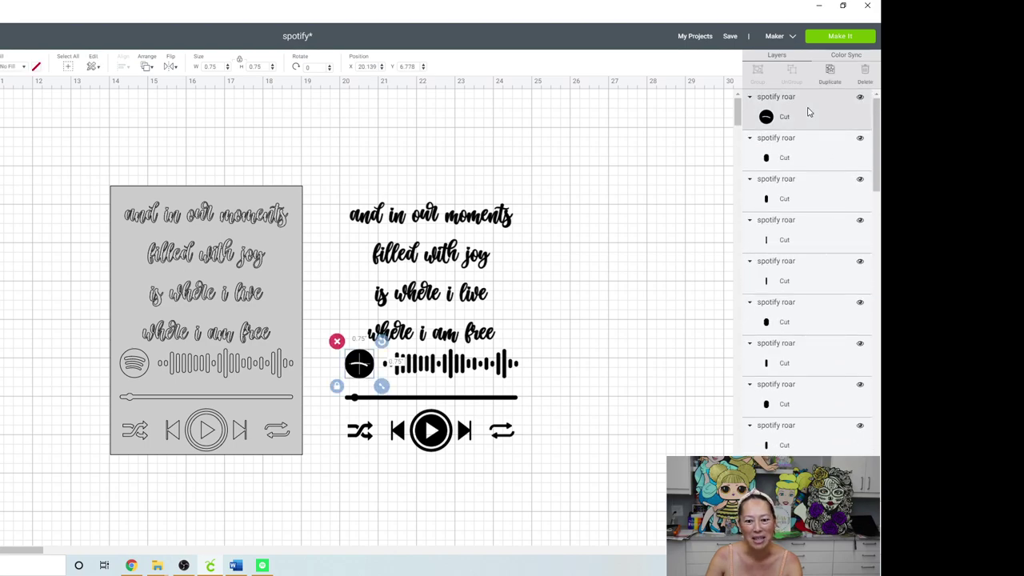
{"action": "left_click", "coordinate": [858, 545]}
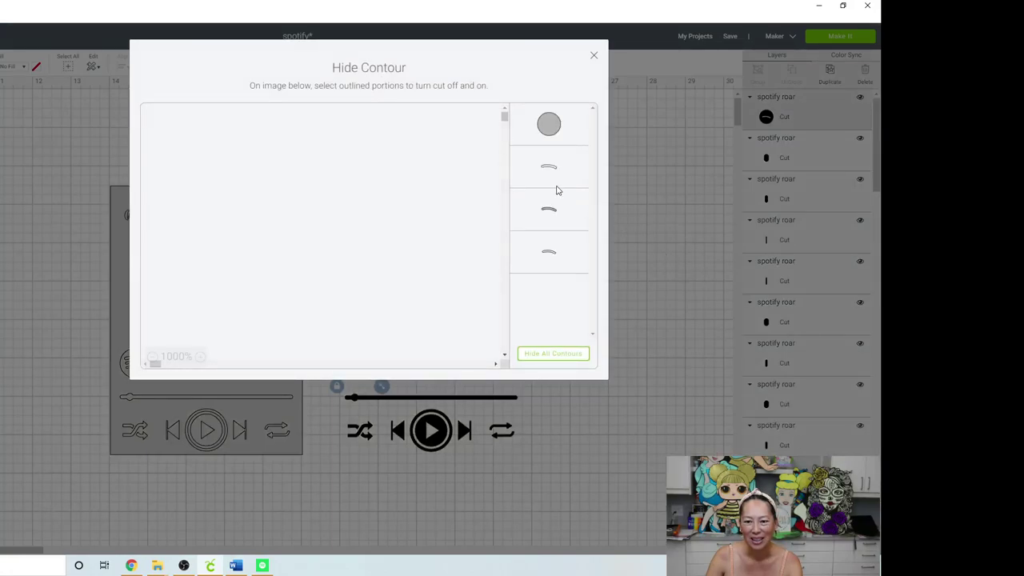
{"action": "left_click", "coordinate": [563, 362]}
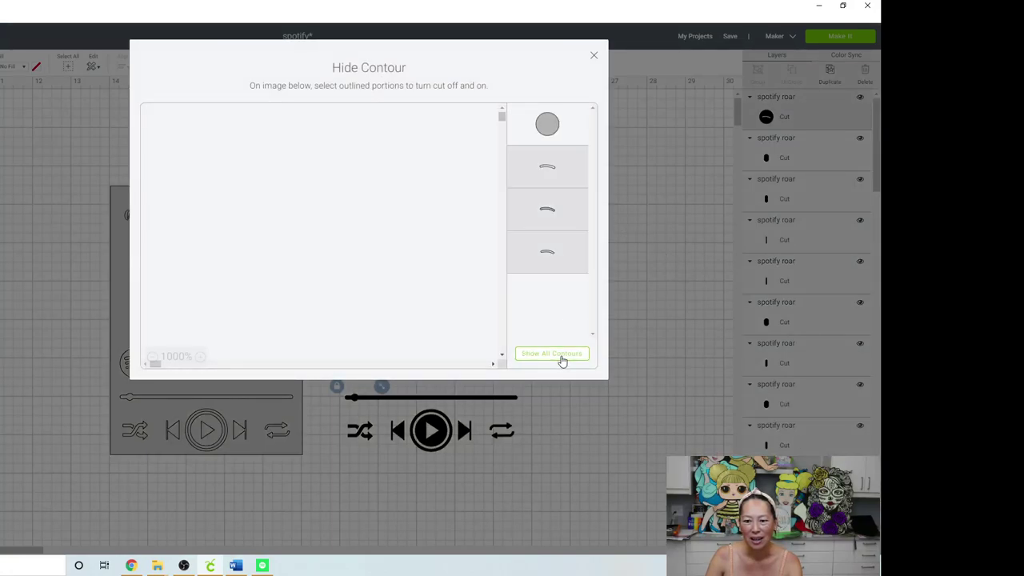
{"action": "left_click", "coordinate": [562, 362]}
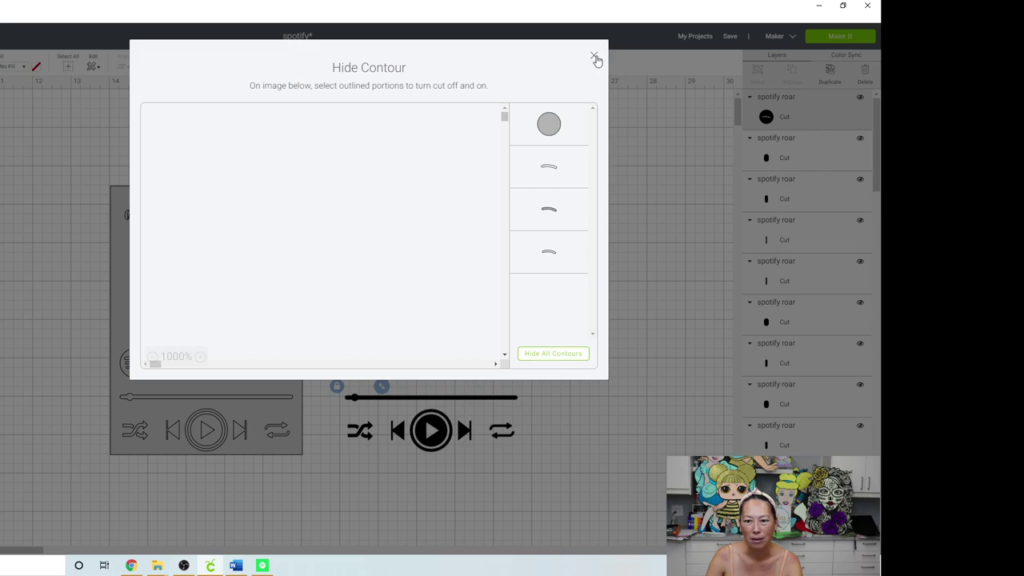
{"action": "left_click", "coordinate": [594, 55]}
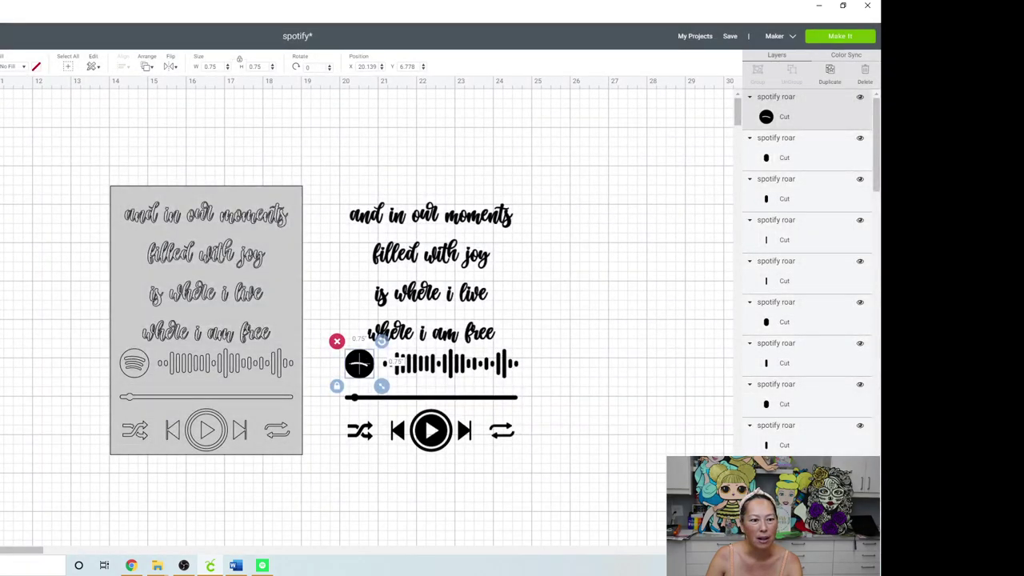
{"action": "left_click", "coordinate": [8, 127]}
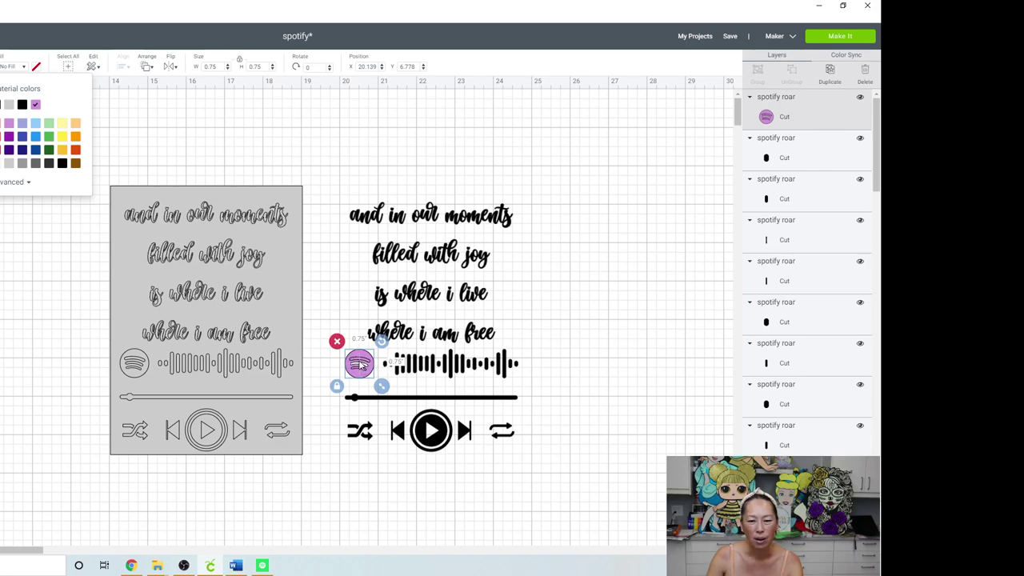
{"action": "left_click", "coordinate": [456, 369]}
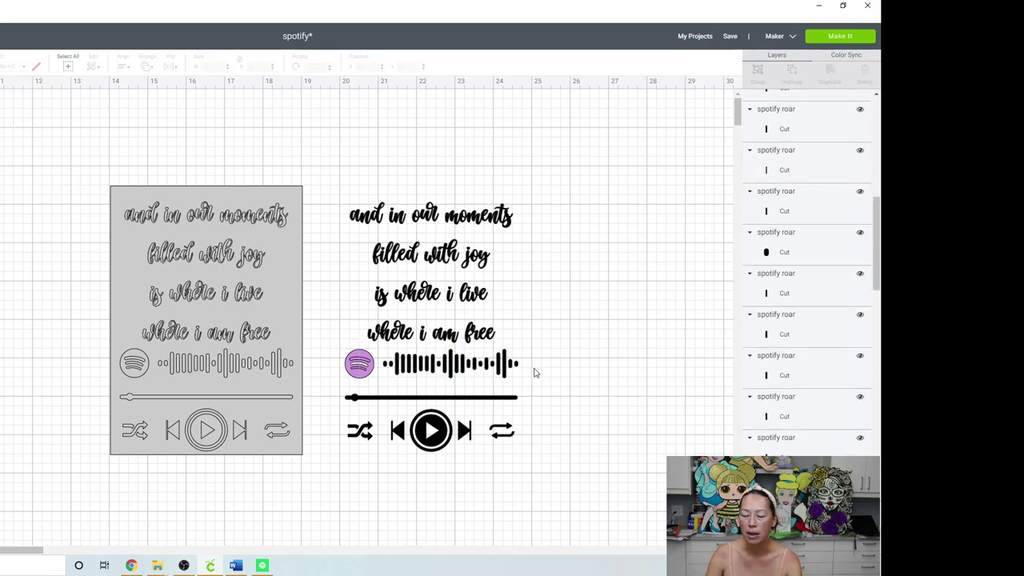
Attach the waveform bars together and change the Spotify logo circle back to black.
{"action": "left_click_drag", "start_coordinate": [534, 371], "coordinate": [380, 359]}
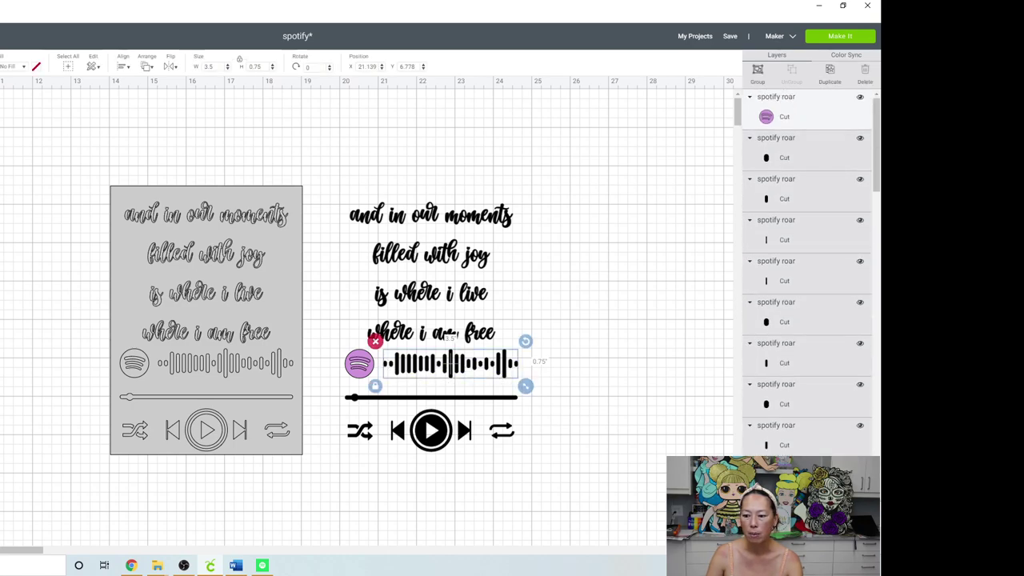
{"action": "left_click", "coordinate": [808, 525]}
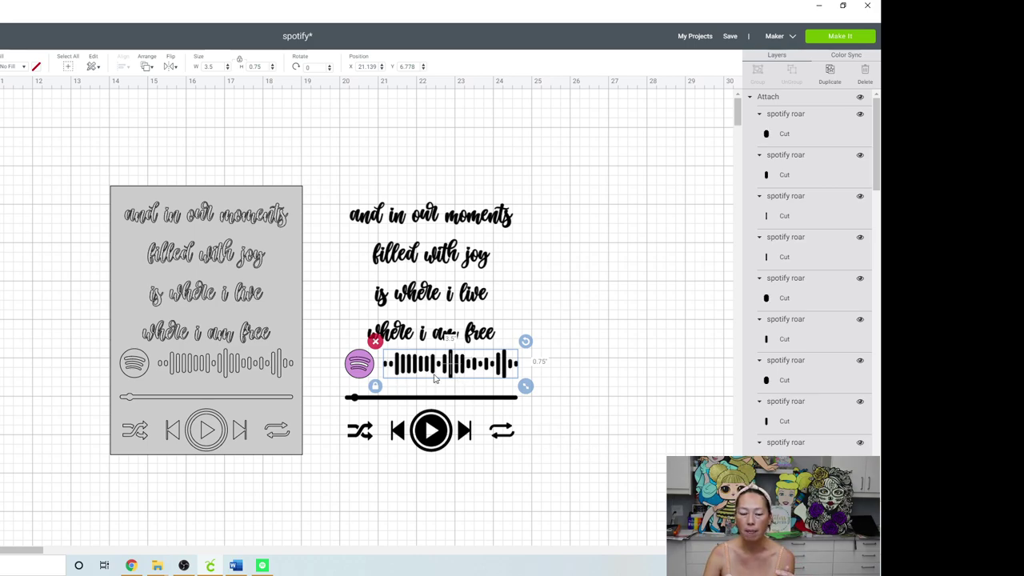
{"action": "left_click", "coordinate": [354, 360]}
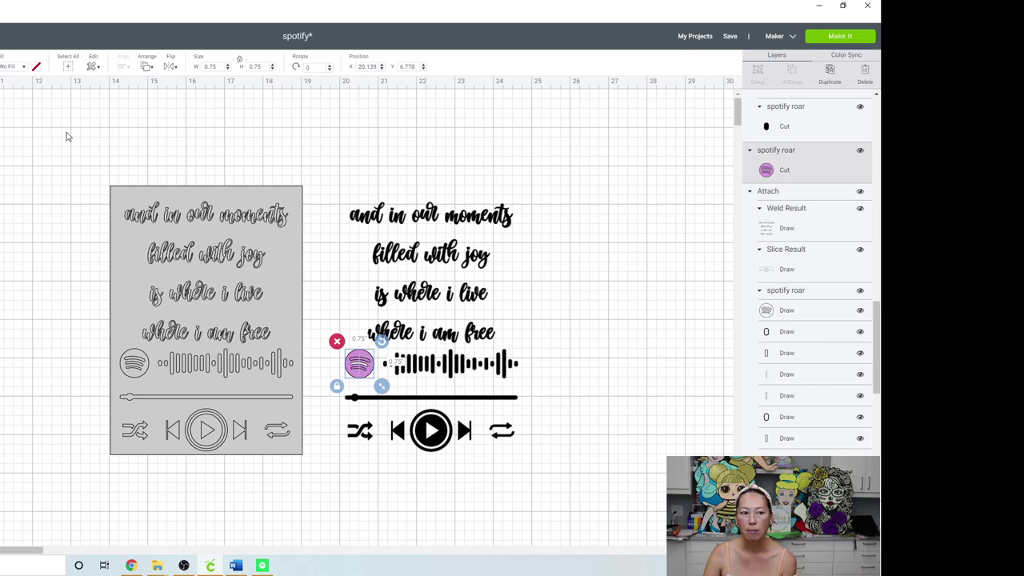
{"action": "left_click", "coordinate": [36, 67]}
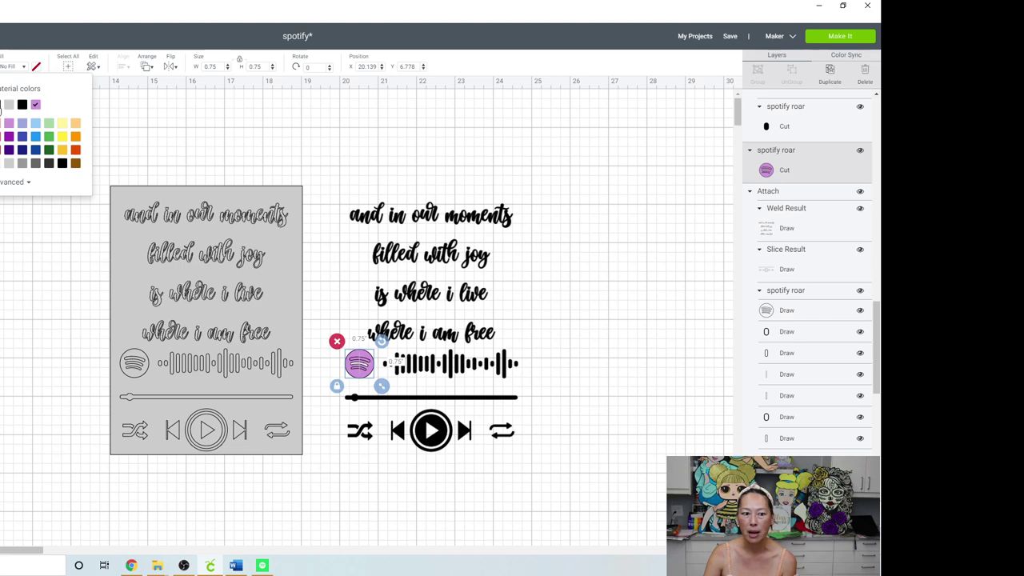
{"action": "left_click", "coordinate": [22, 104]}
{"action": "left_click", "coordinate": [618, 404]}
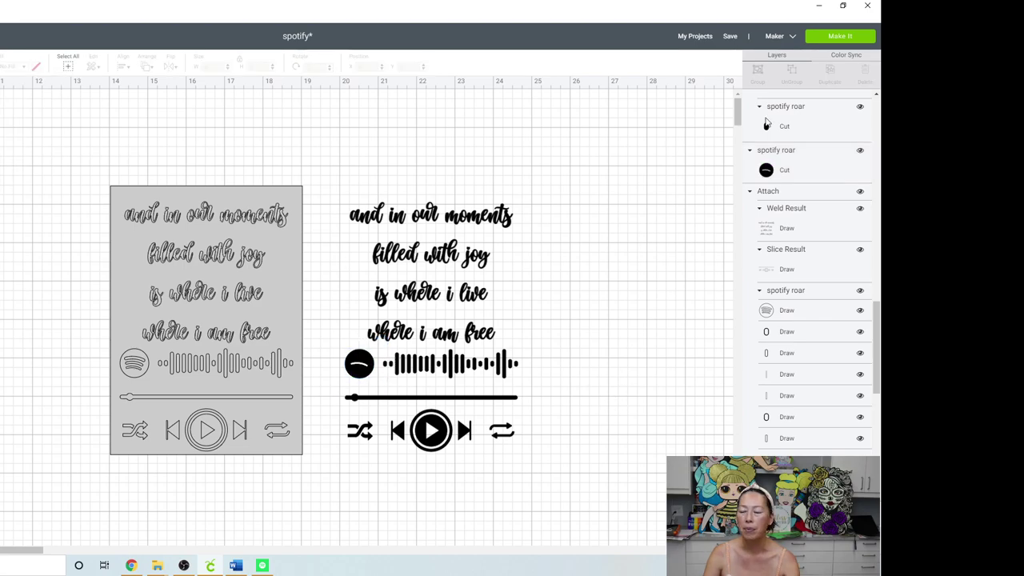
Send the finished black Spotify design to the cutting mats so it is sorted by colour.
{"action": "left_click", "coordinate": [833, 38]}
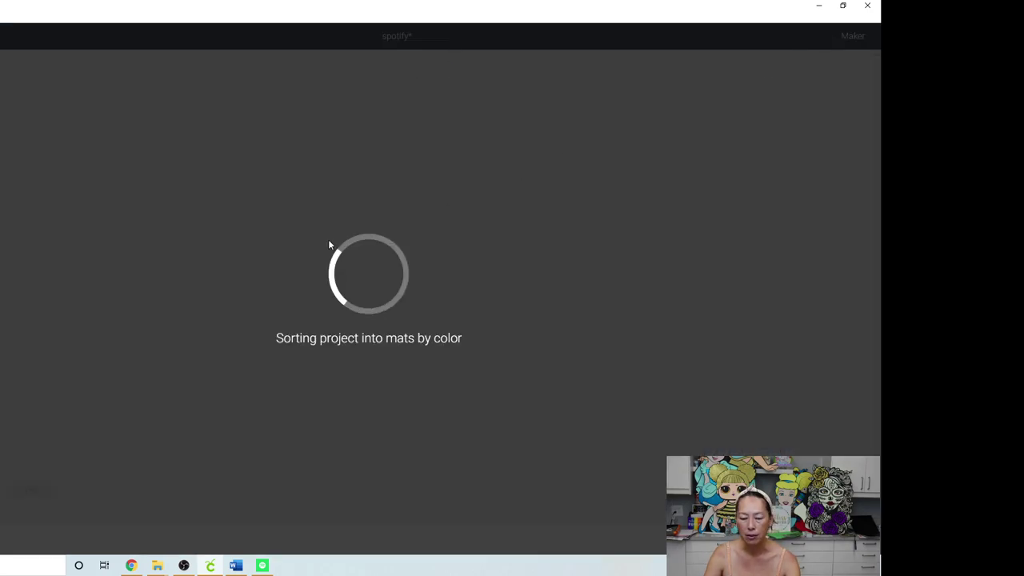